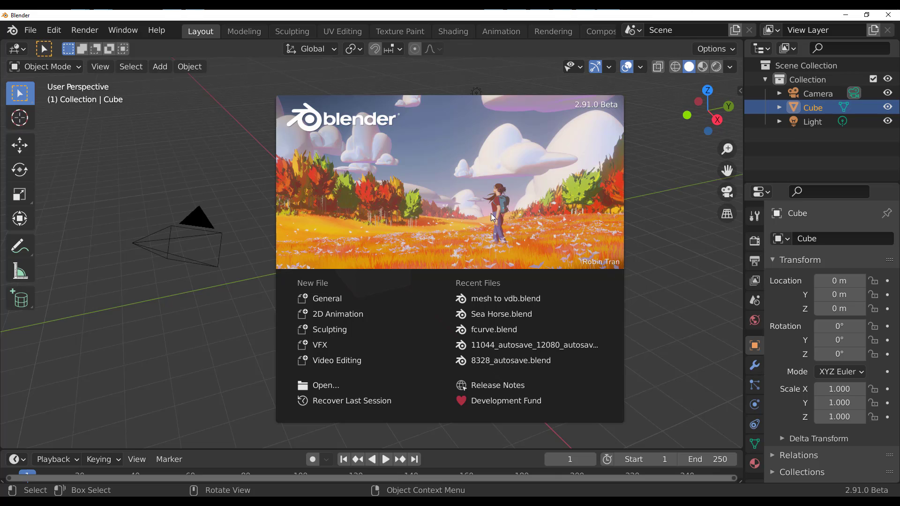
Dismiss the splash screen and browse the File > Open Recent list of recent files
click(655, 214)
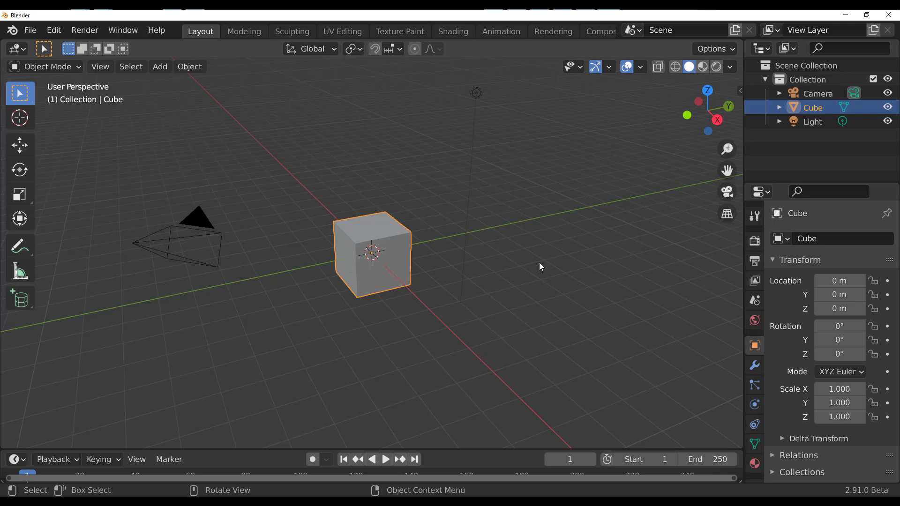
click(30, 33)
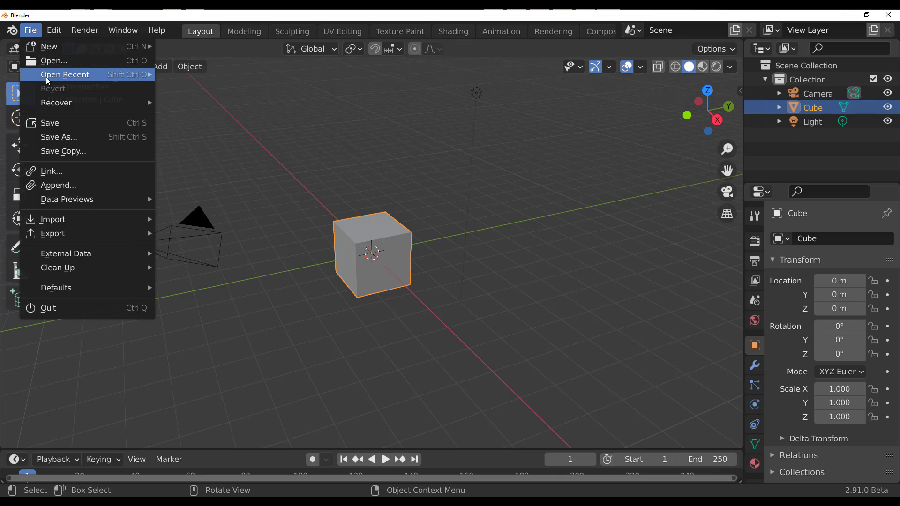
mouse_move(48, 78)
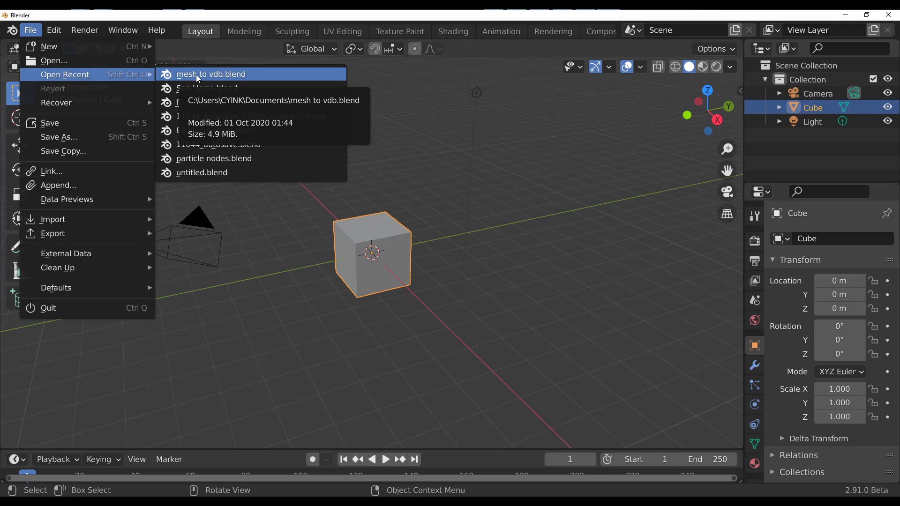
mouse_move(13, 31)
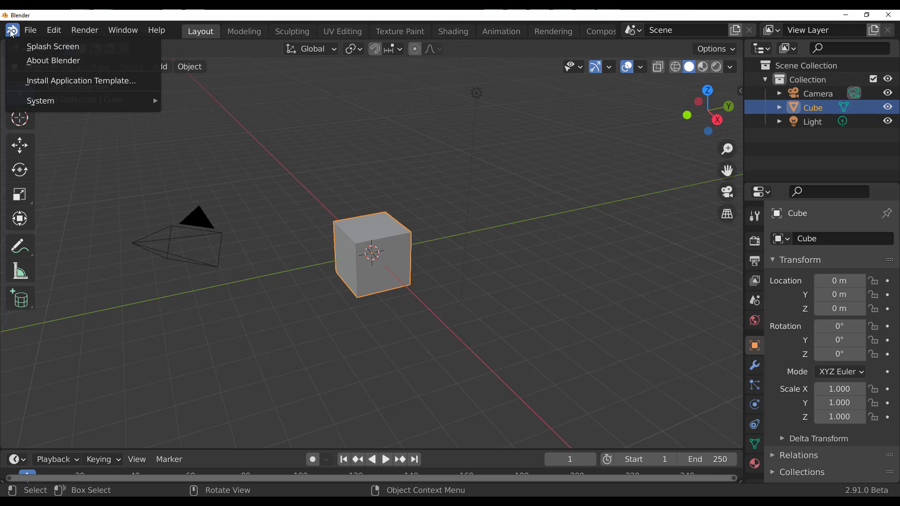
click(22, 59)
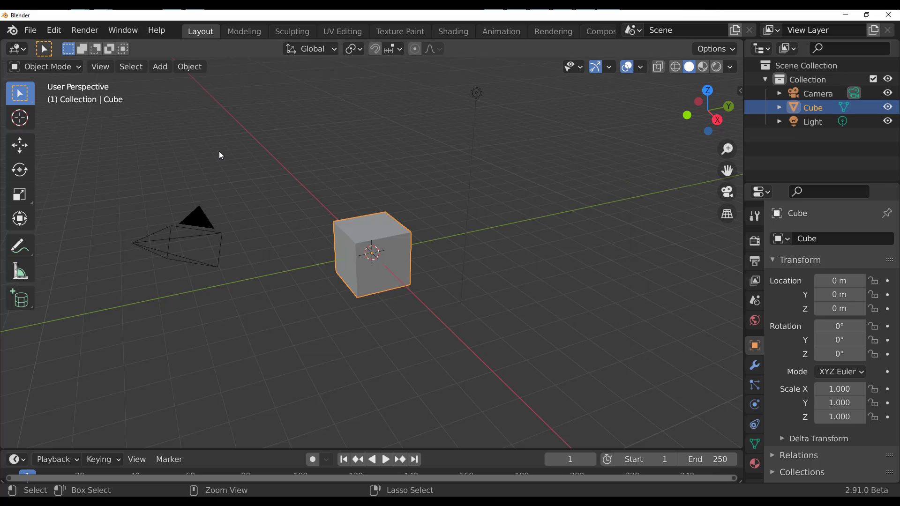
key(ctrl+n)
click(221, 156)
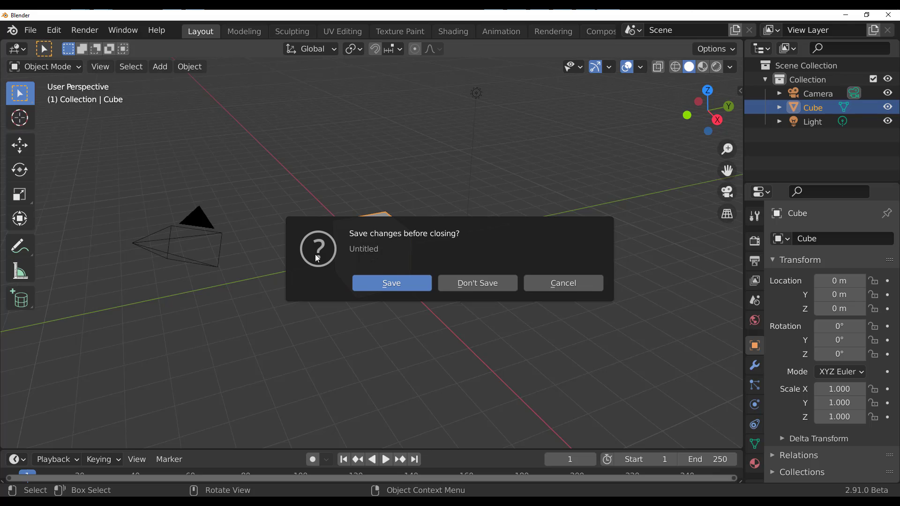
click(14, 34)
click(12, 31)
click(28, 61)
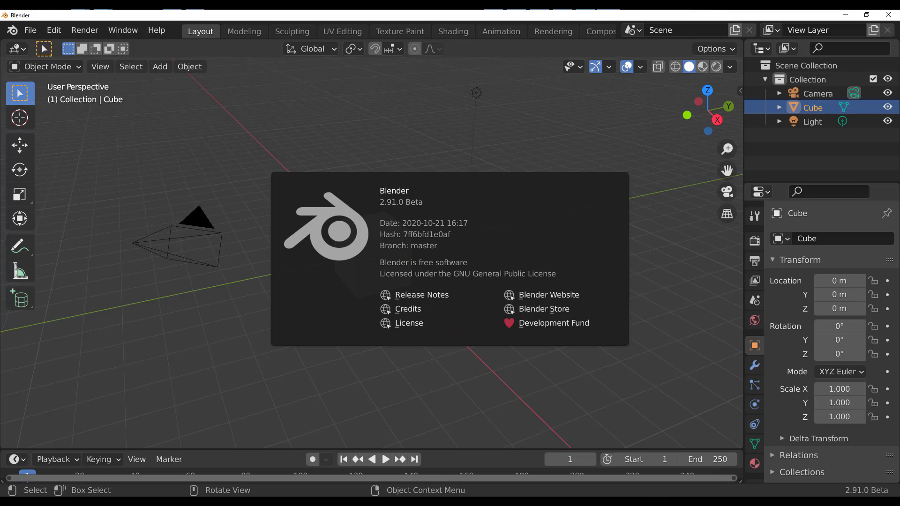
click(207, 241)
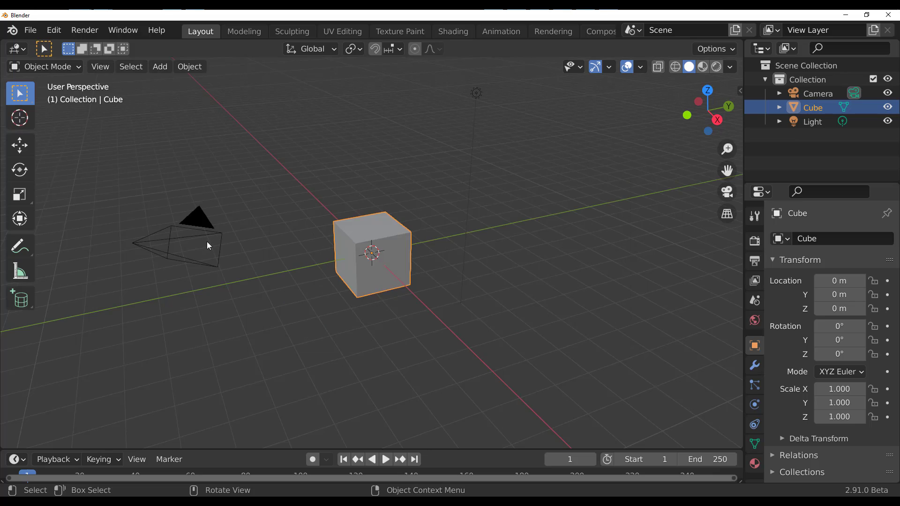
click(256, 198)
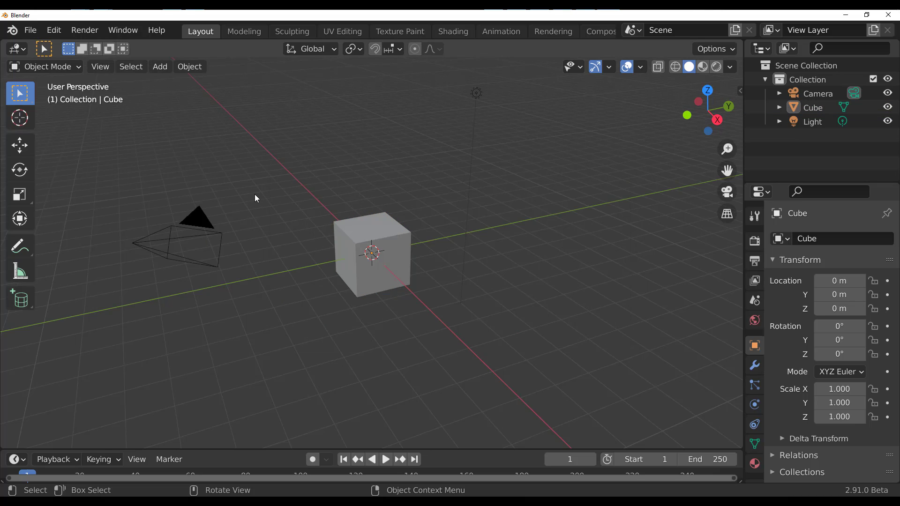
click(761, 48)
click(22, 49)
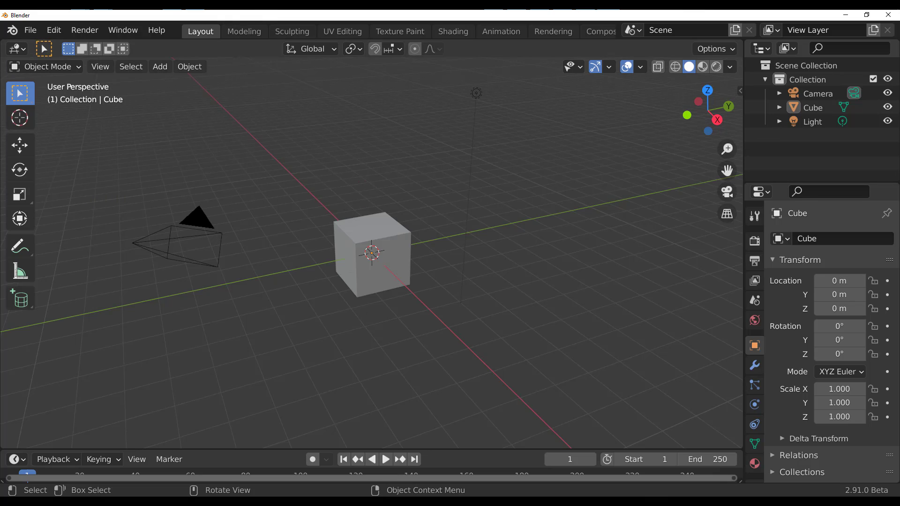
middle_drag(458, 310, 480, 306)
click(391, 288)
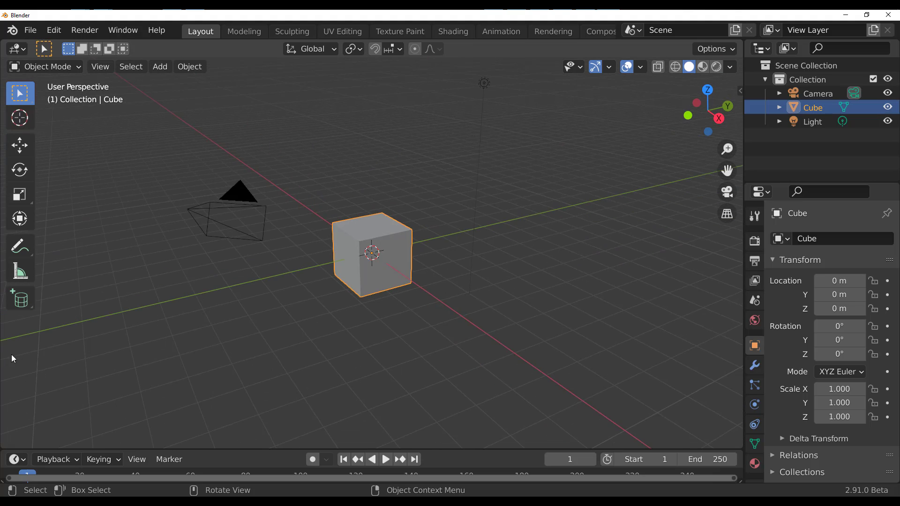
In UV Editing, widen the UV editor and lower the UV layout opacity to 0.797
click(330, 32)
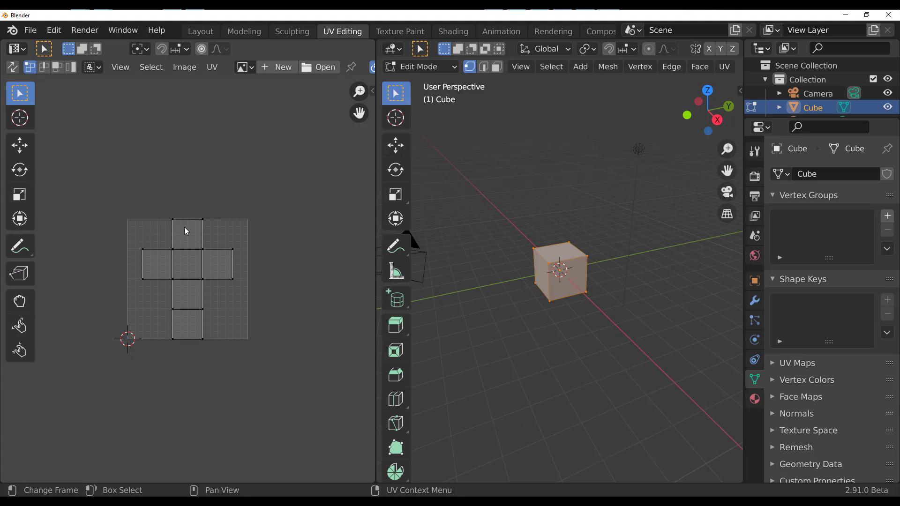
drag(373, 178, 448, 178)
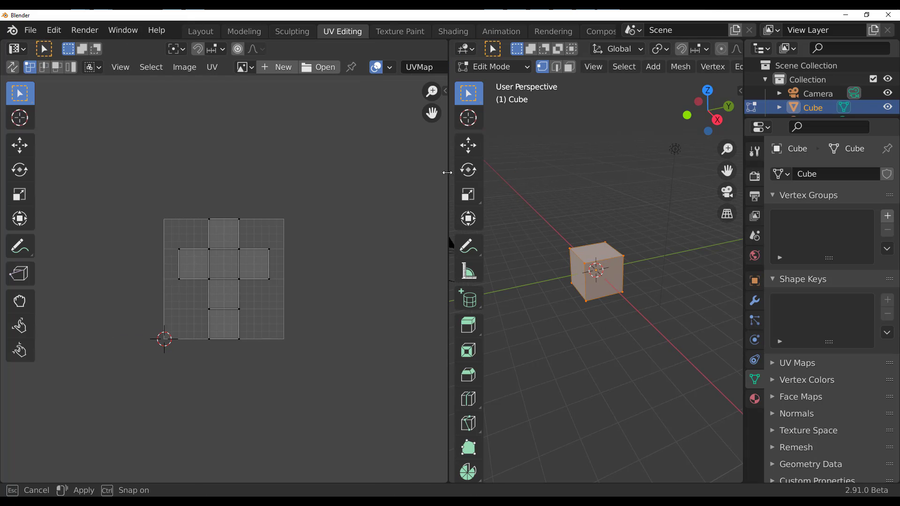
click(389, 67)
mouse_move(455, 150)
mouse_down()
mouse_move(300, 150)
mouse_move(479, 150)
mouse_move(442, 150)
mouse_up()
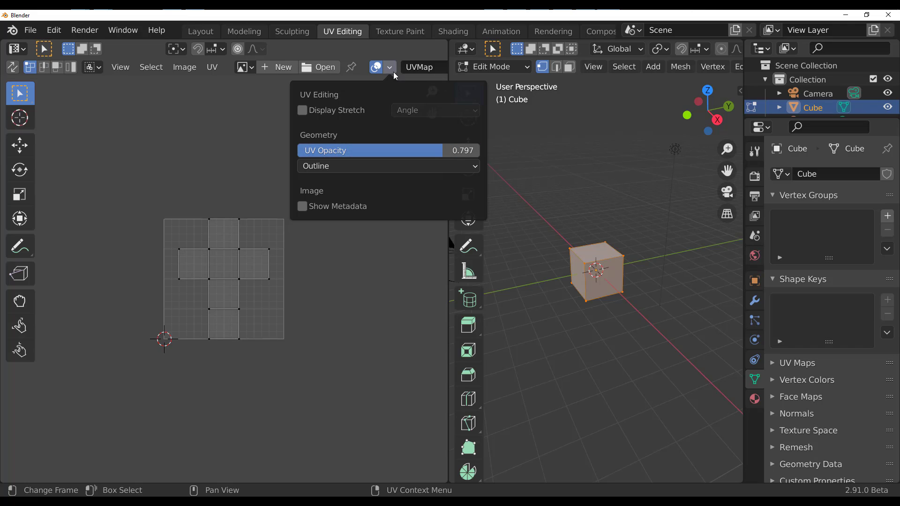
Turn on Angle stretch display, then narrow the UV editor and return to Layout
click(328, 112)
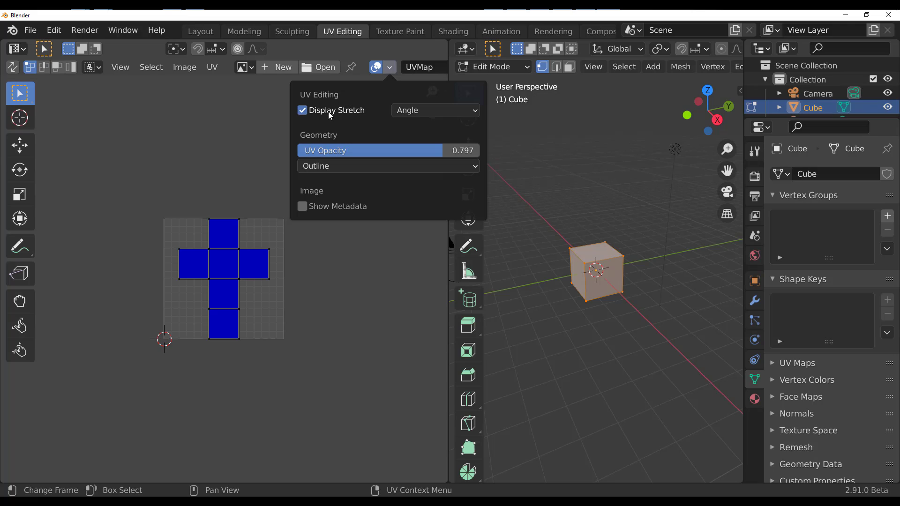
click(417, 111)
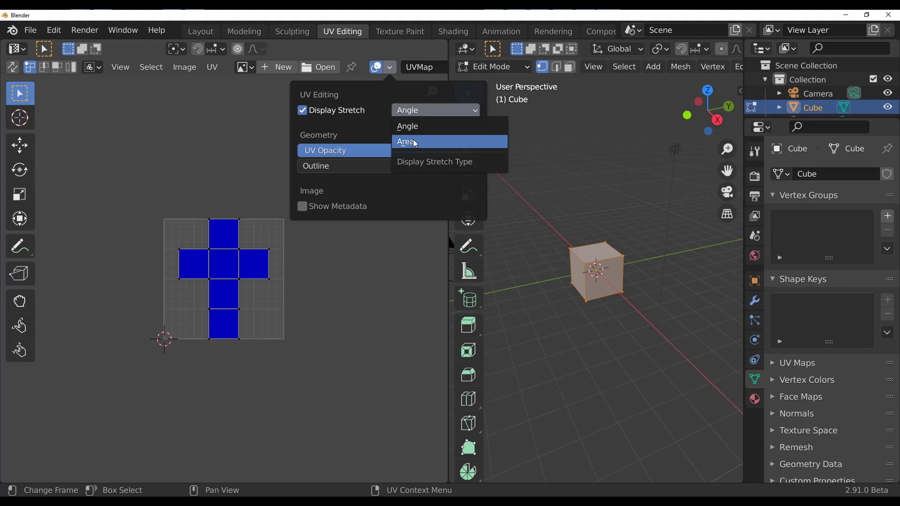
click(377, 70)
click(376, 71)
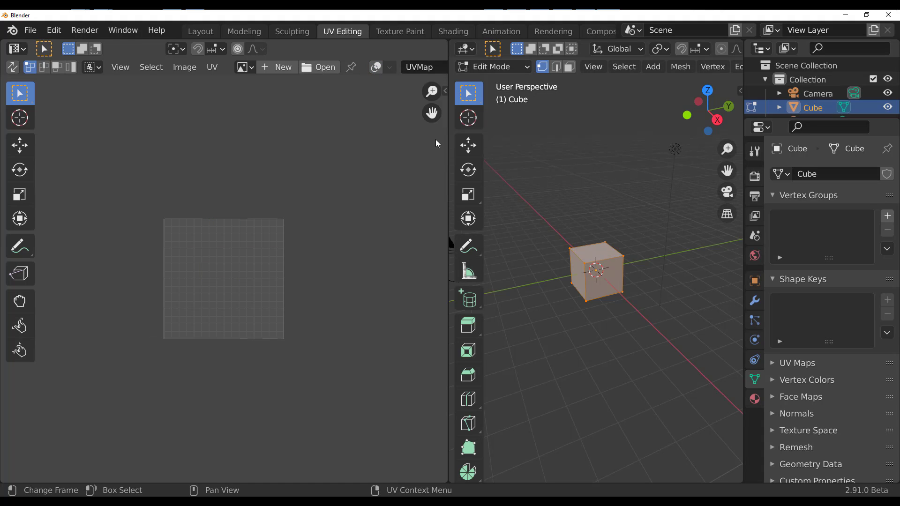
drag(449, 159, 111, 158)
click(209, 34)
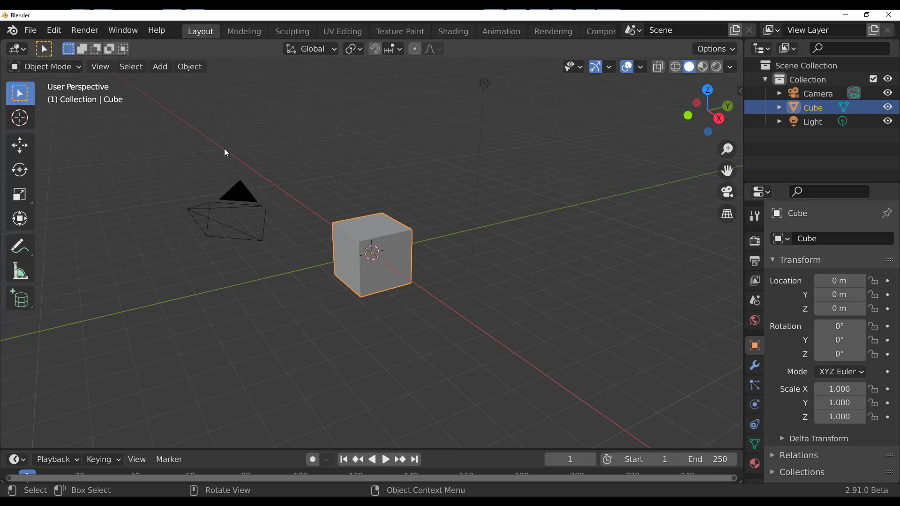
Widen the Properties area by dragging its divider left
drag(743, 140, 625, 140)
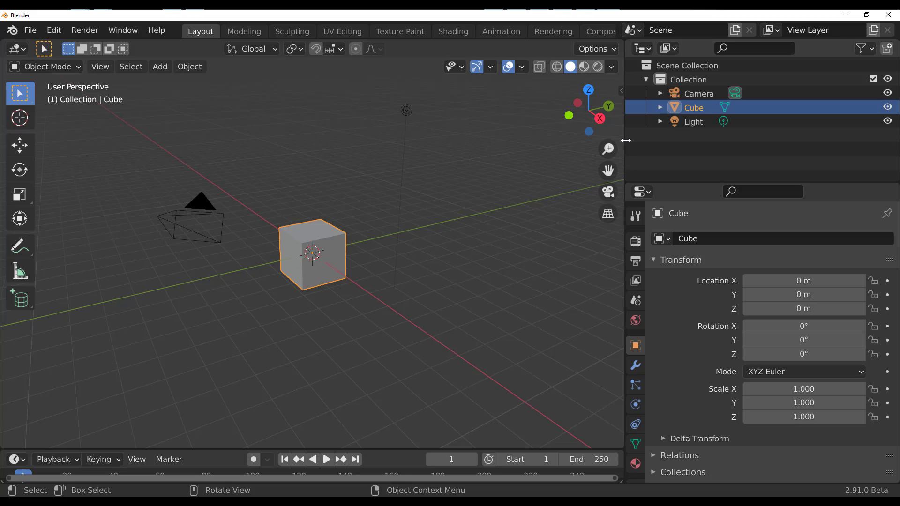
click(758, 192)
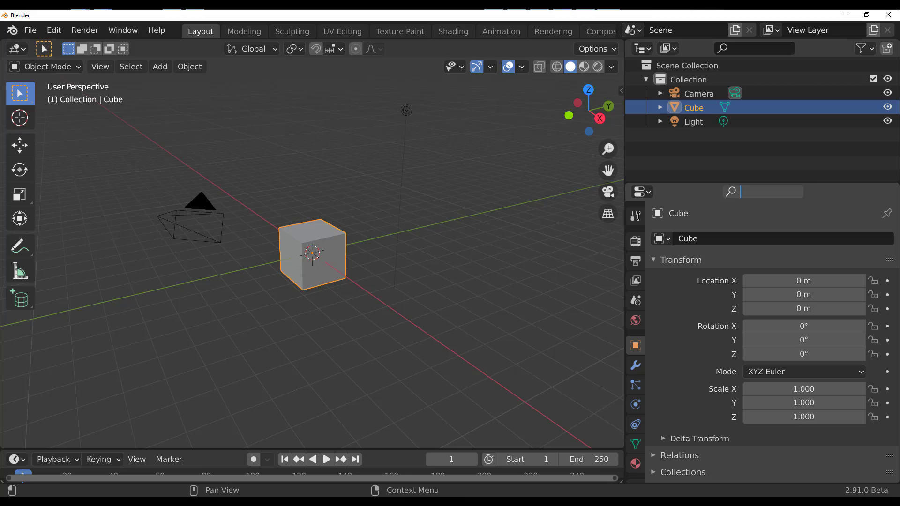
click(640, 220)
Filter render properties by SAMPLE, showing Eevee samples 64 render, 16 viewport, 7 subsurface, 64 volumetric
click(759, 195)
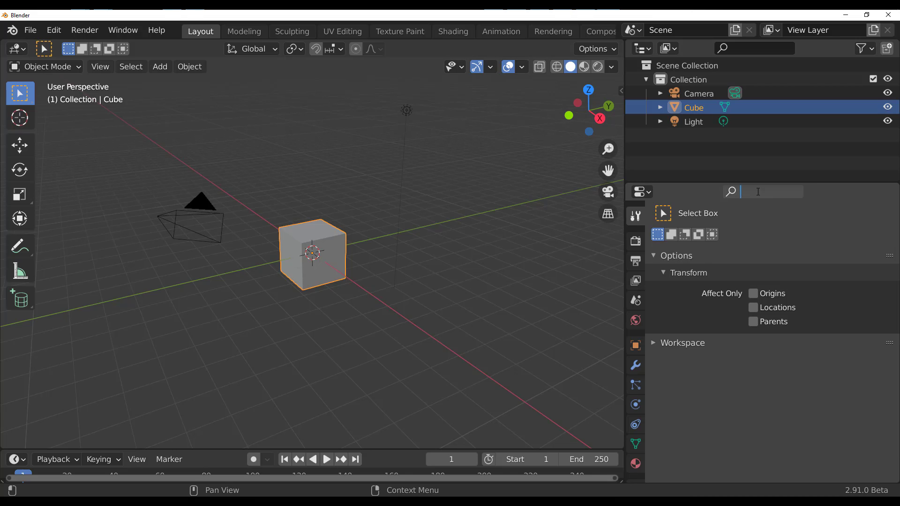
text(SA)
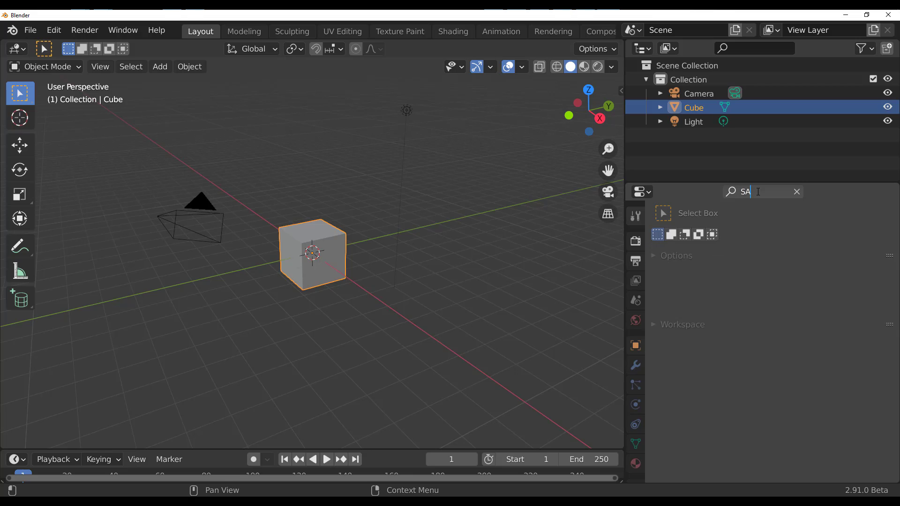
text(MPLE)
click(635, 241)
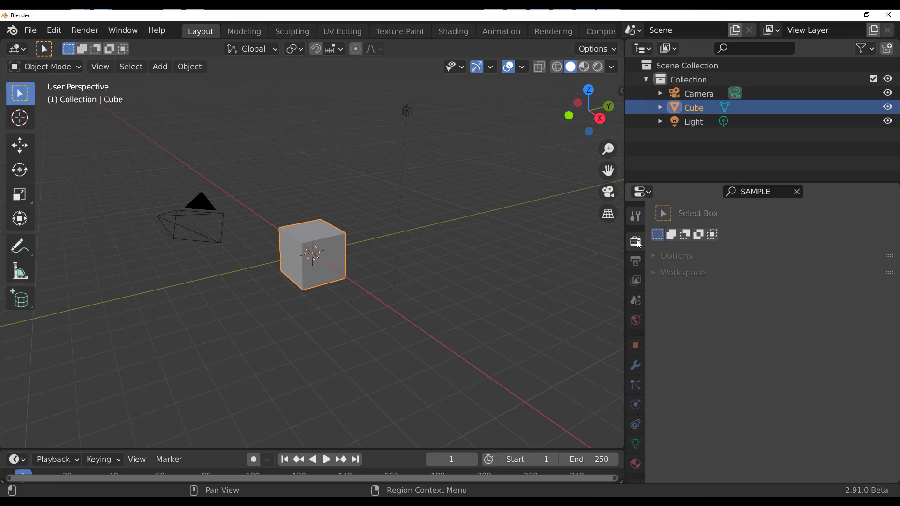
click(635, 241)
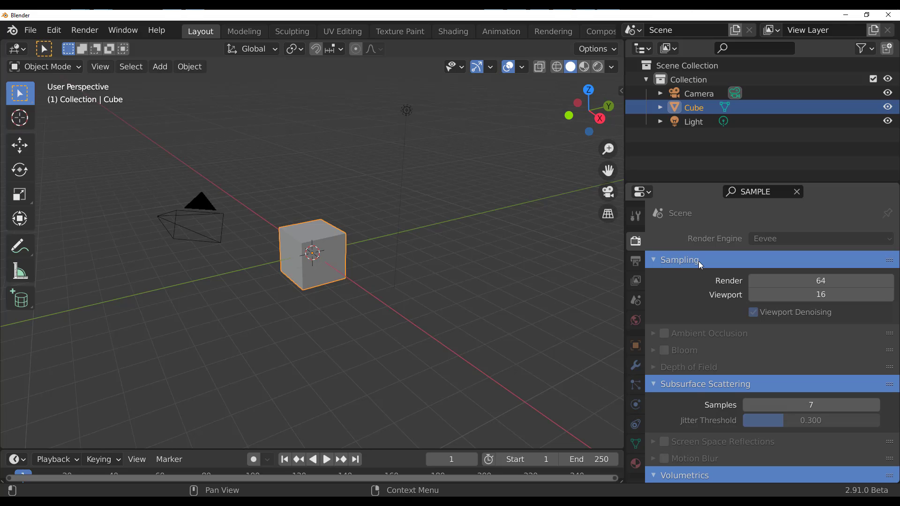
scroll(699, 259, down, 7)
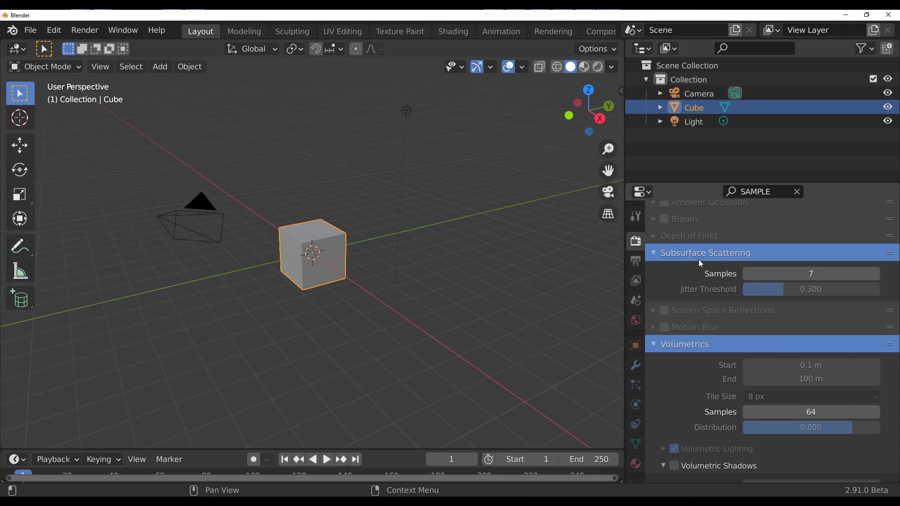
scroll(698, 260, down, 4)
scroll(700, 263, up, 4)
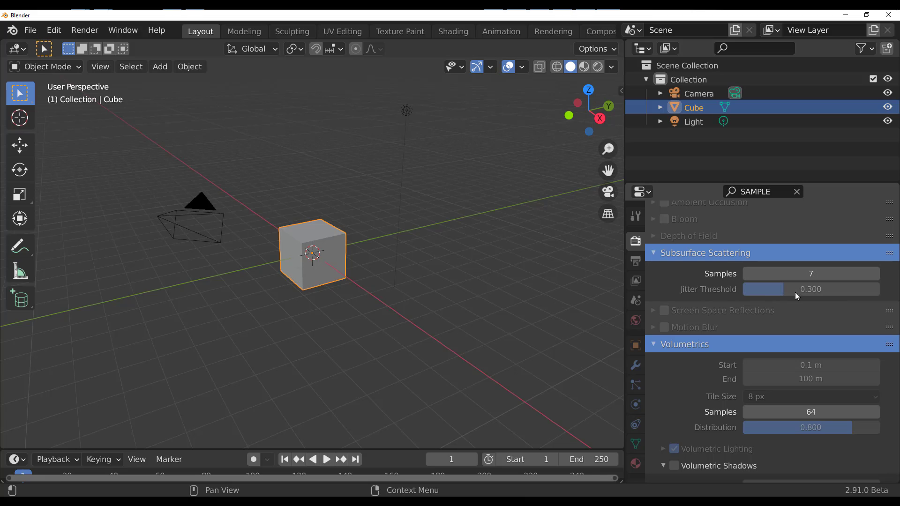
click(764, 192)
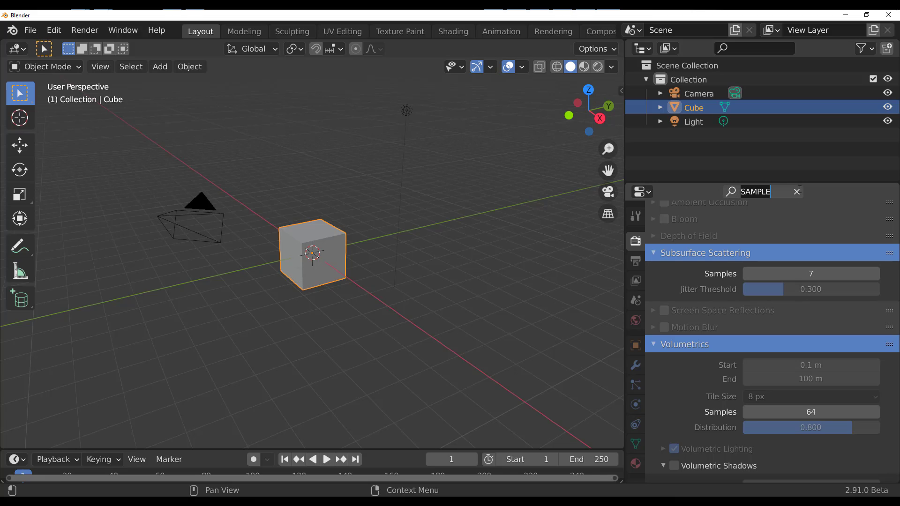
Search the properties for COLOR and browse the Output, View Layer and Object matches
click(797, 192)
click(779, 191)
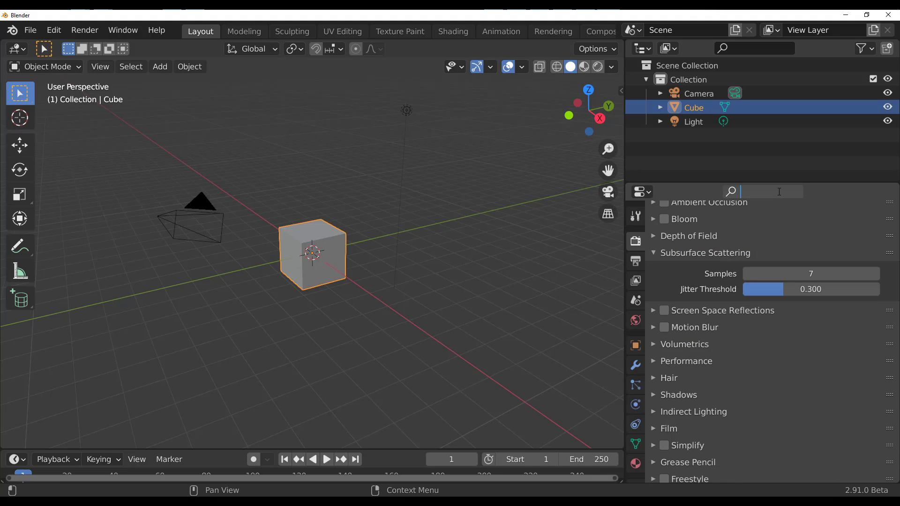
text(CO)
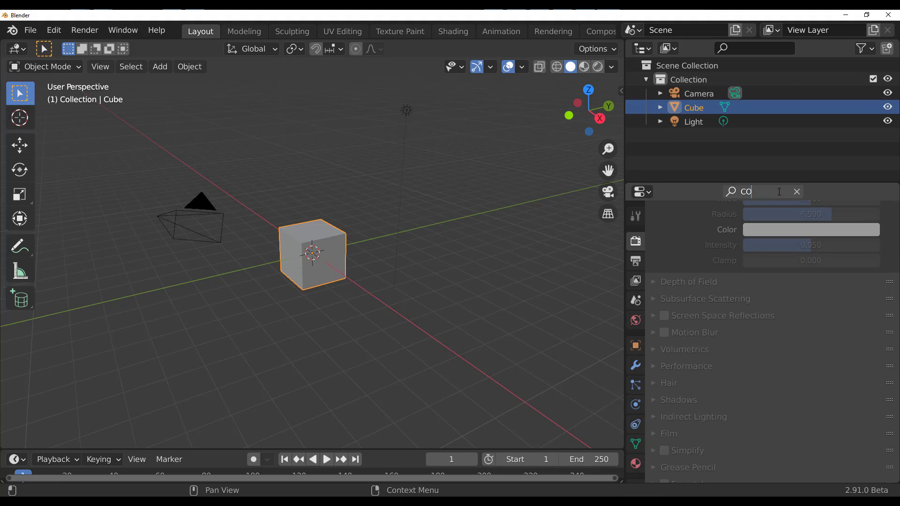
text(LOR)
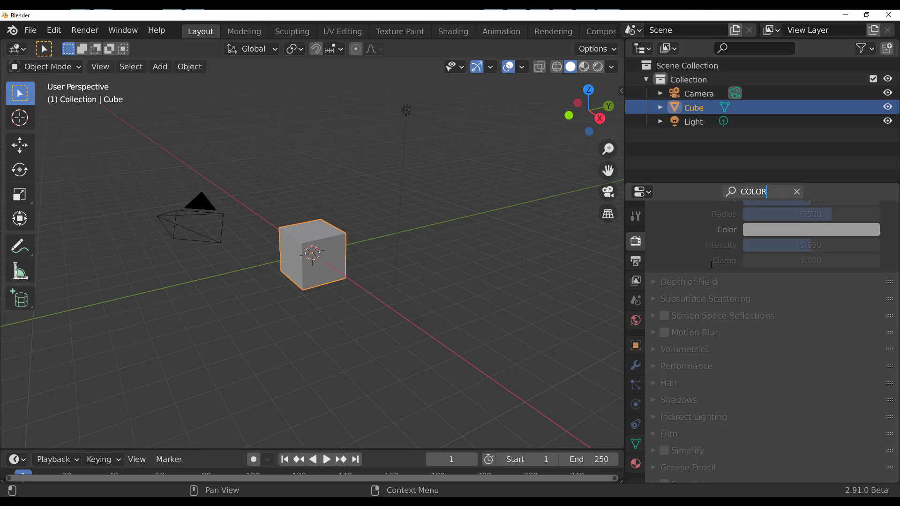
key(Return)
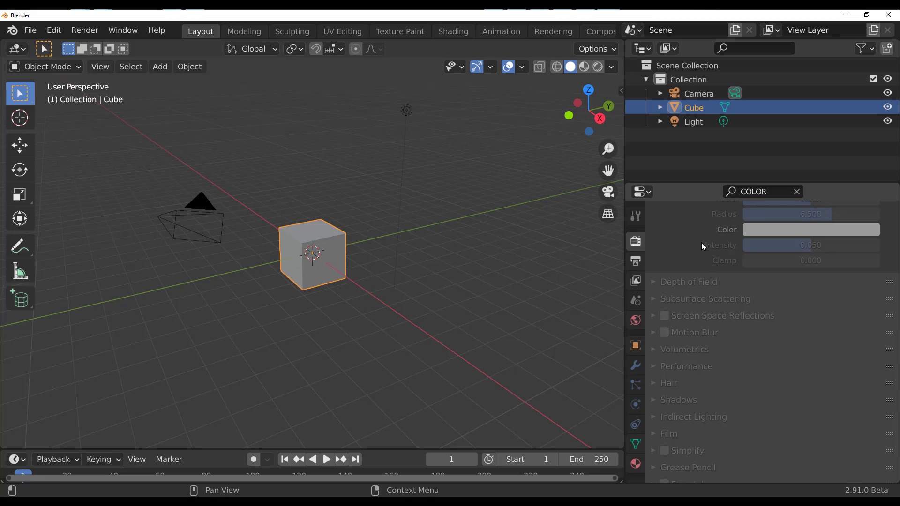
click(637, 266)
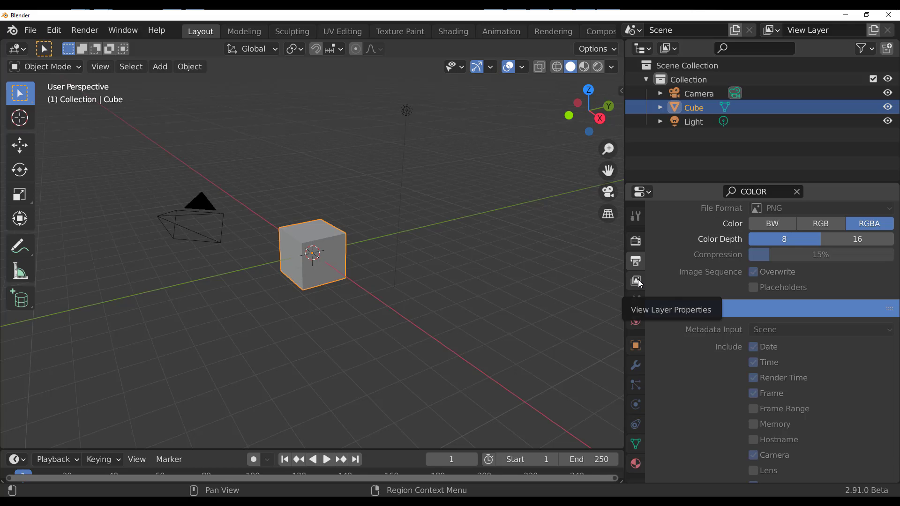
click(638, 282)
click(636, 348)
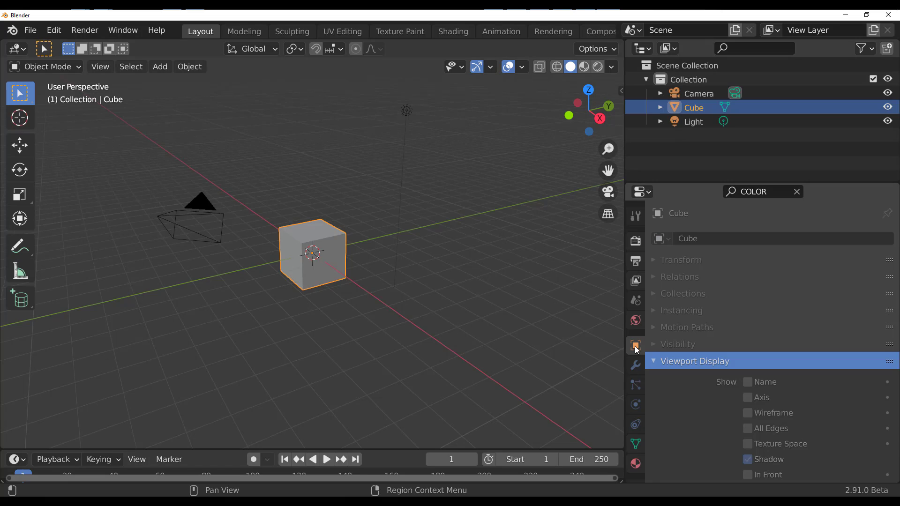
Check the mesh and material COLOR matches, open the Base Color picker, then clear the filter
click(636, 445)
click(636, 463)
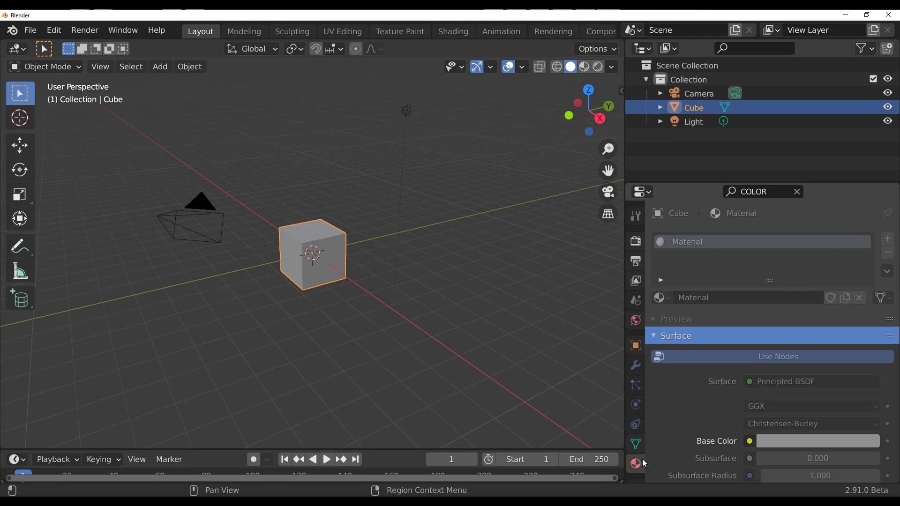
scroll(764, 346, down, 5)
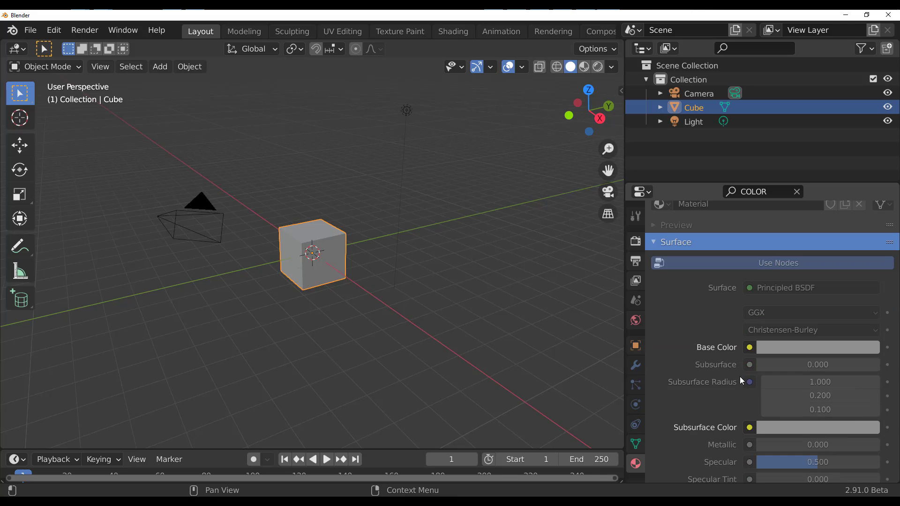
click(803, 347)
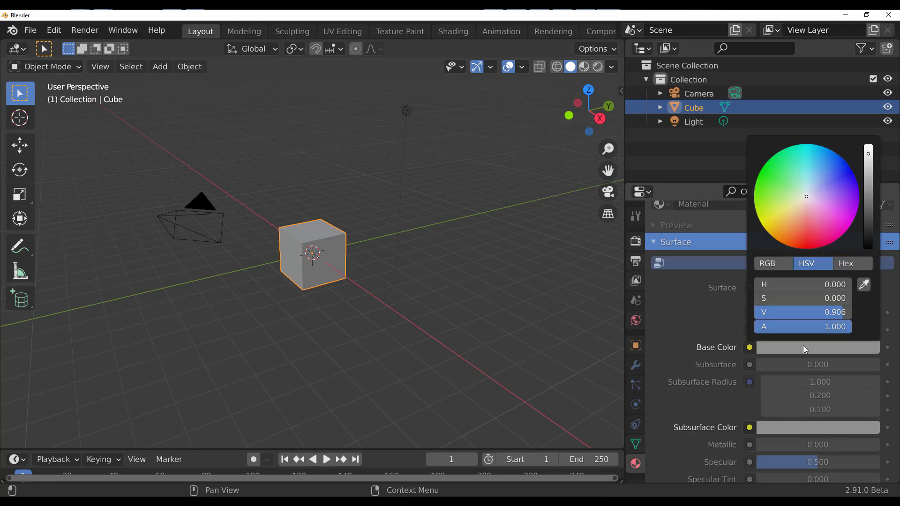
click(803, 345)
click(803, 347)
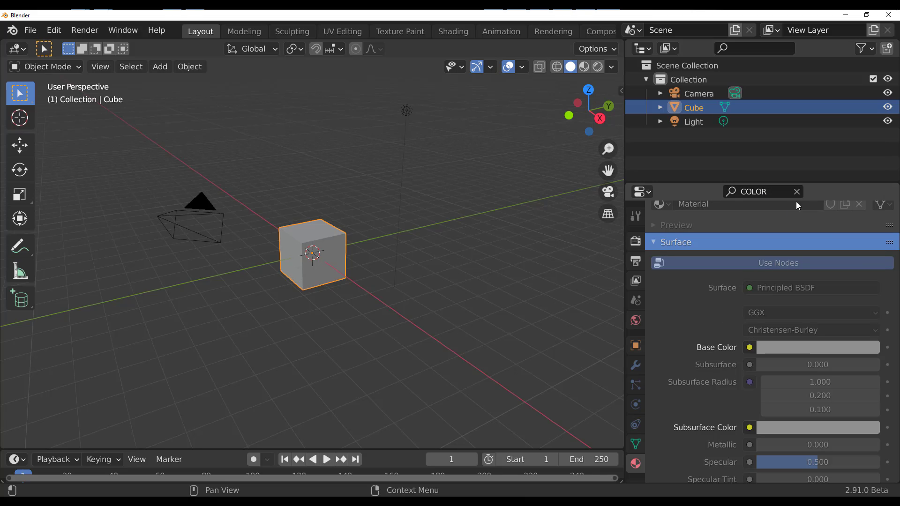
click(796, 191)
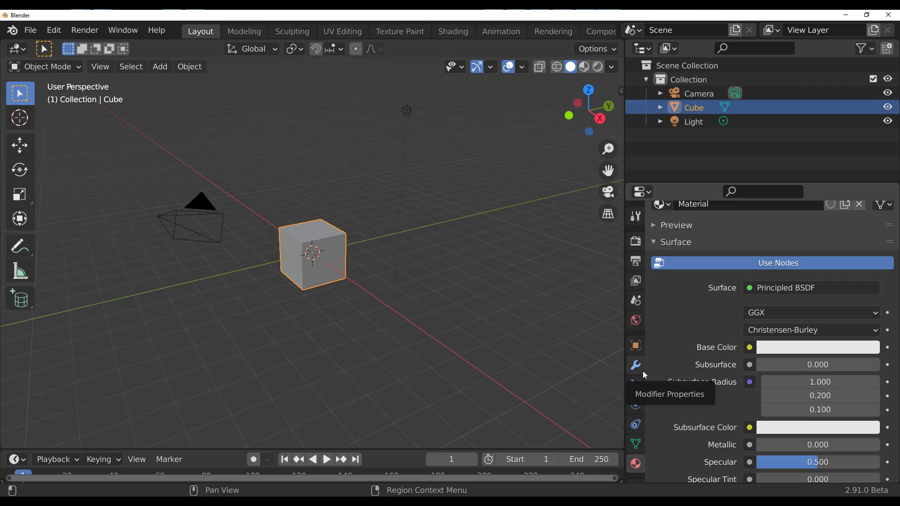
scroll(673, 345, up, 5)
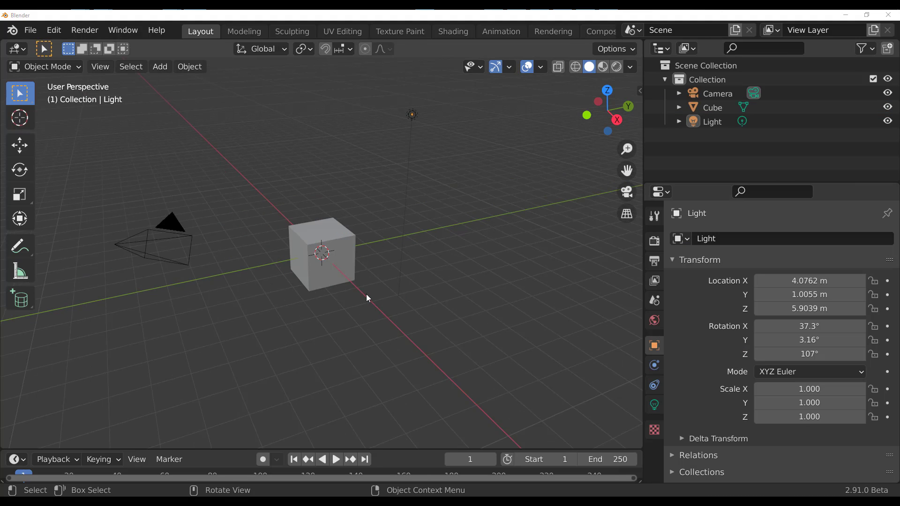
Select the cube and snap it to the 3D cursor at the world origin
scroll(370, 295, up, 4)
middle_drag(271, 287, 277, 259)
click(297, 217)
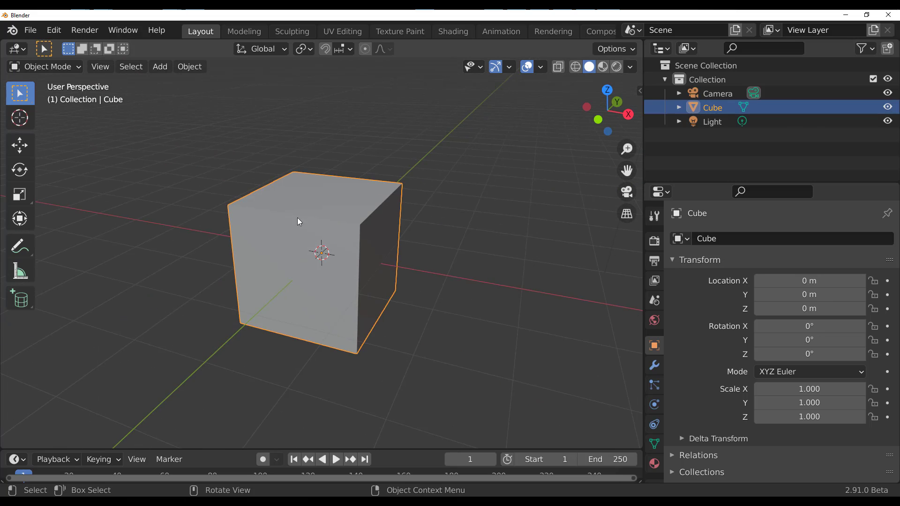
scroll(282, 252, down, 4)
middle_drag(211, 268, 307, 306)
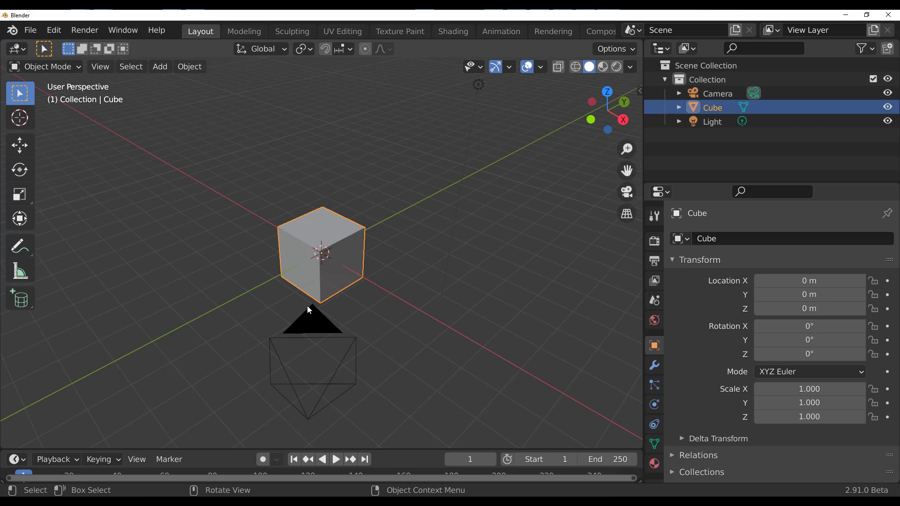
key(shift+s)
click(275, 253)
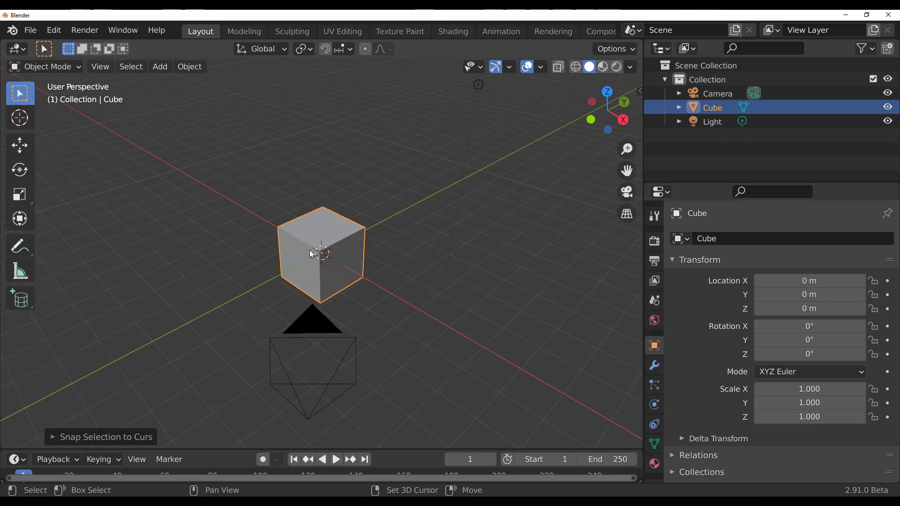
Duplicate the cube as Cube.001 and drop the copy to its left
key(shift+d)
click(202, 262)
middle_drag(202, 262, 226, 314)
Add a Boolean modifier to Cube with Cube.001 eyedropped as the cutting object
click(351, 231)
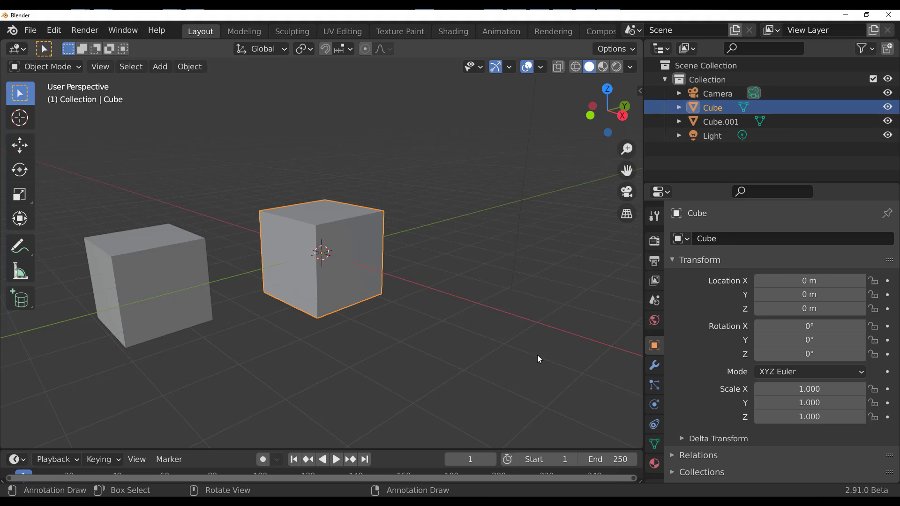
click(654, 366)
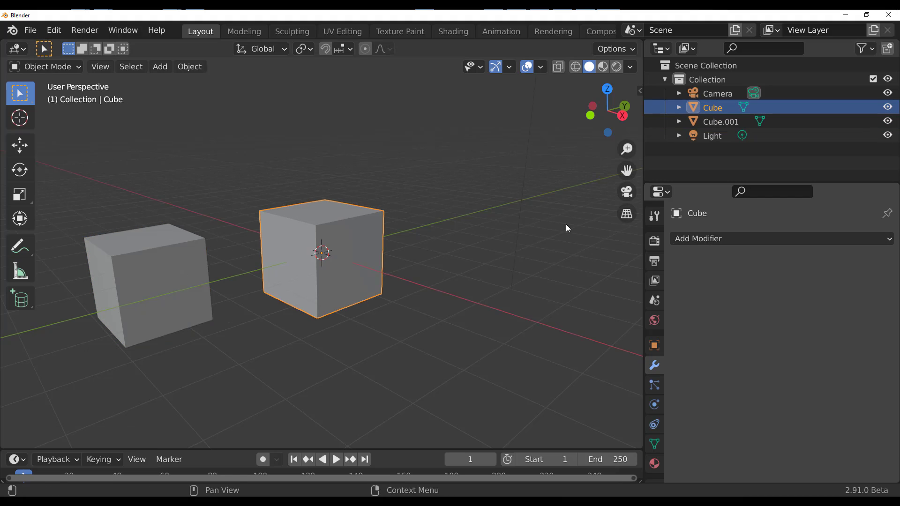
click(709, 237)
click(605, 304)
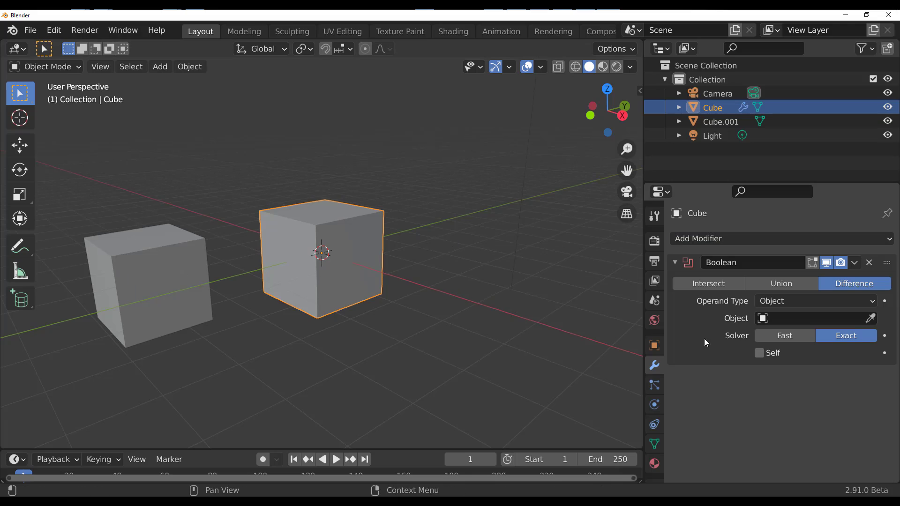
click(870, 319)
click(150, 268)
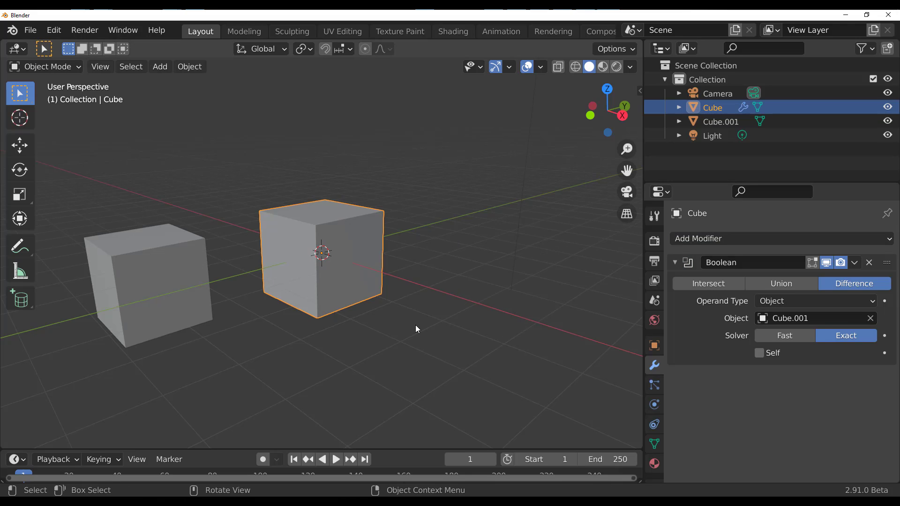
Move Cube.001 with the Move gizmo, up and about 1 m along X, so it overlaps Cube
click(170, 272)
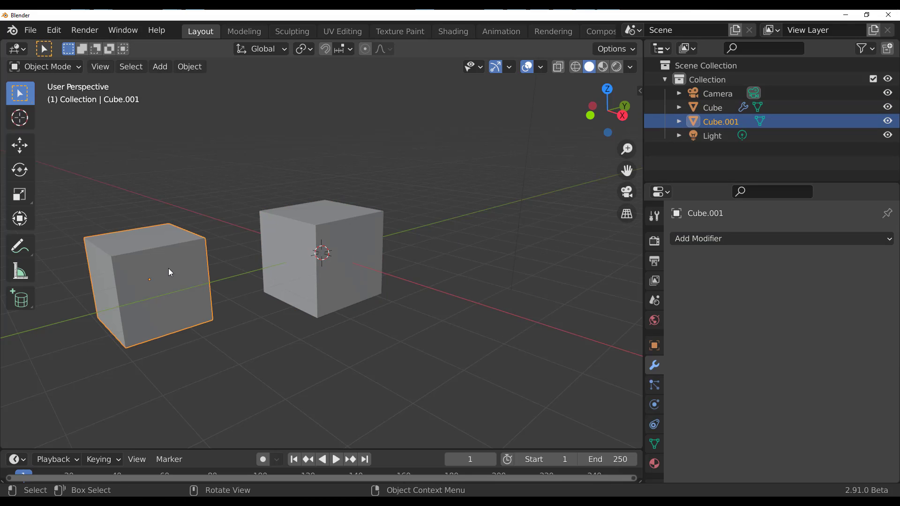
click(22, 147)
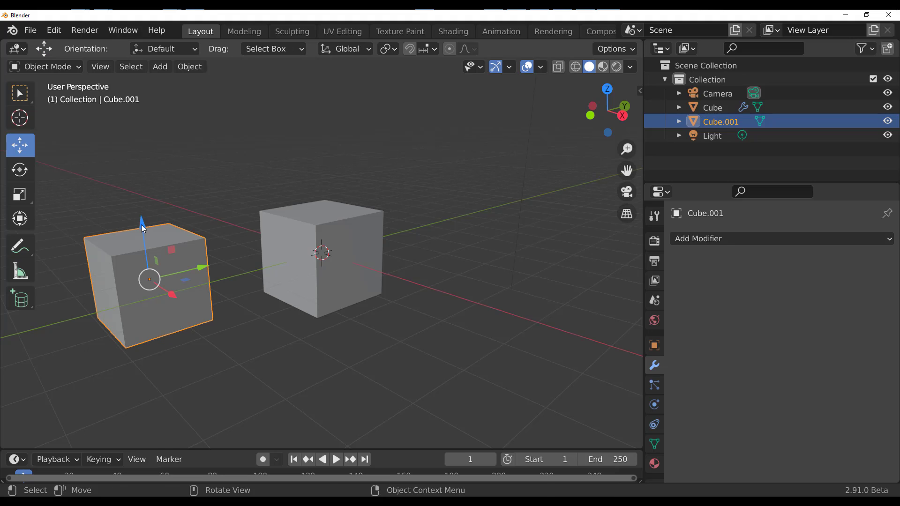
drag(142, 224, 147, 187)
drag(190, 224, 233, 248)
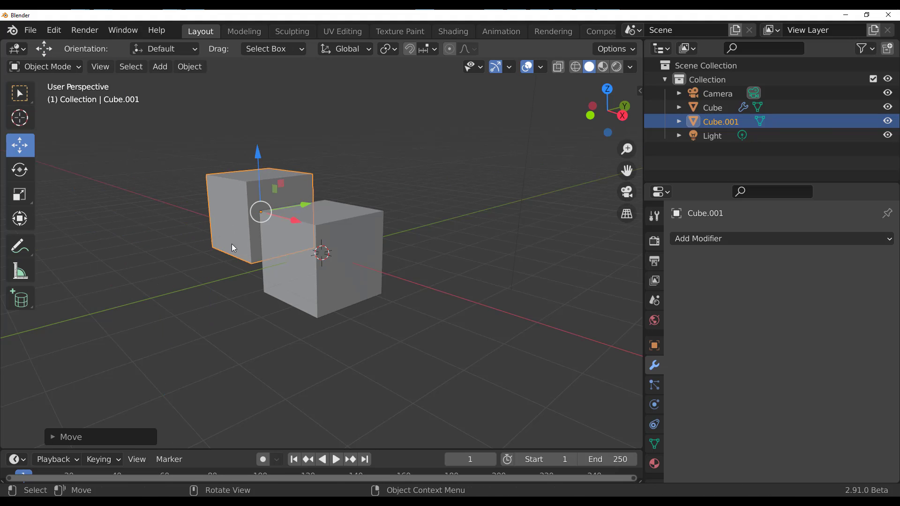
middle_drag(231, 317, 287, 305)
drag(267, 235, 349, 237)
middle_drag(281, 281, 282, 339)
drag(392, 195, 331, 193)
Switch to X-ray wireframe view and slide Cube sideways clear of Cube.001
click(332, 293)
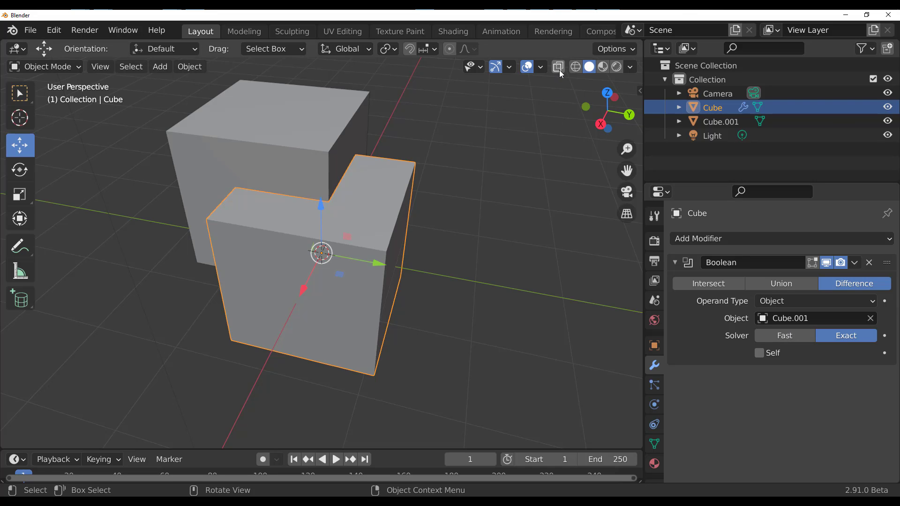
click(573, 68)
middle_drag(516, 254, 429, 256)
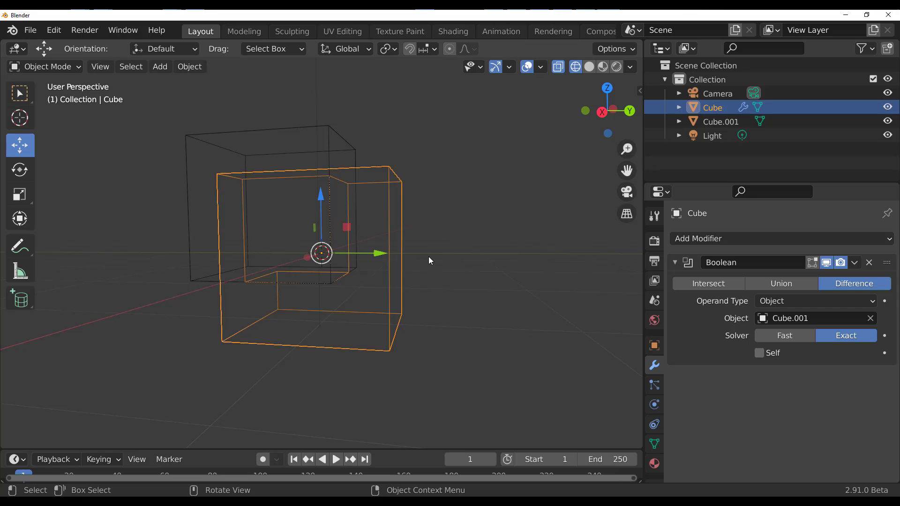
middle_drag(379, 283, 405, 278)
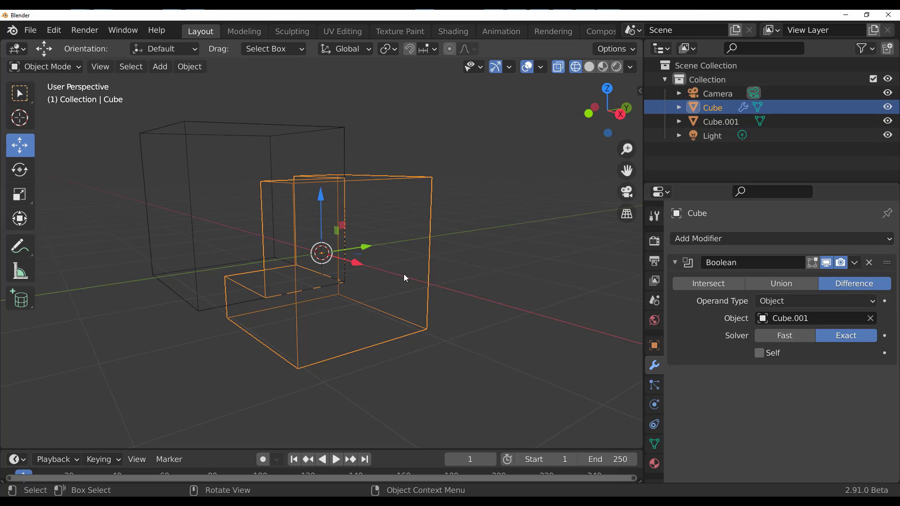
middle_drag(406, 276, 359, 264)
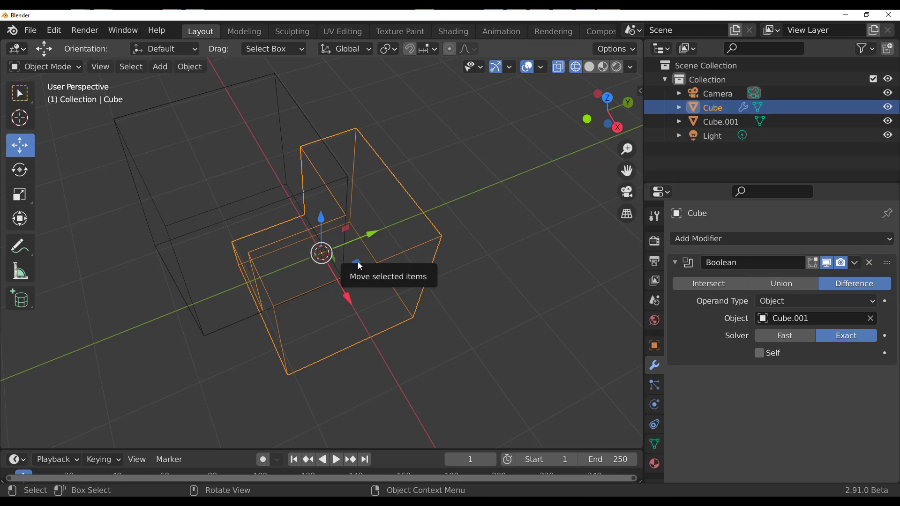
drag(358, 261, 511, 239)
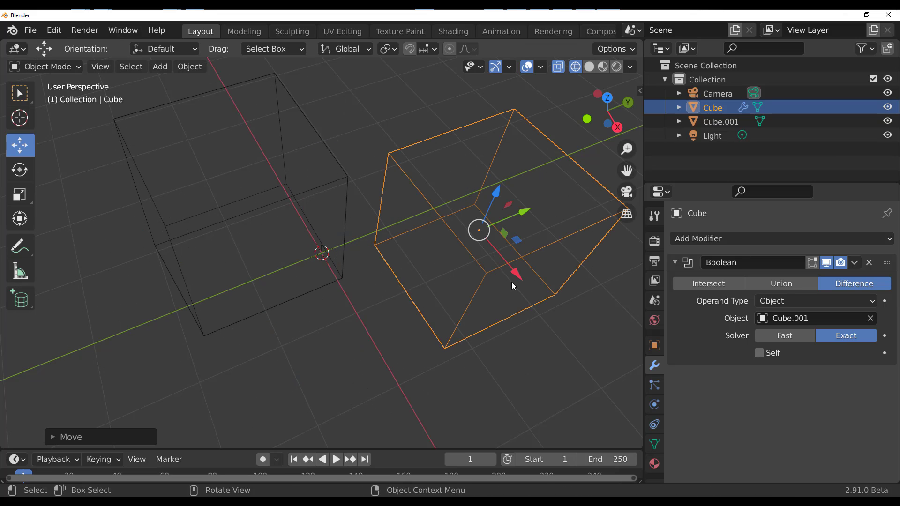
Create Collection 2 in the Outliner and move Cube into it
right_click(718, 160)
click(718, 161)
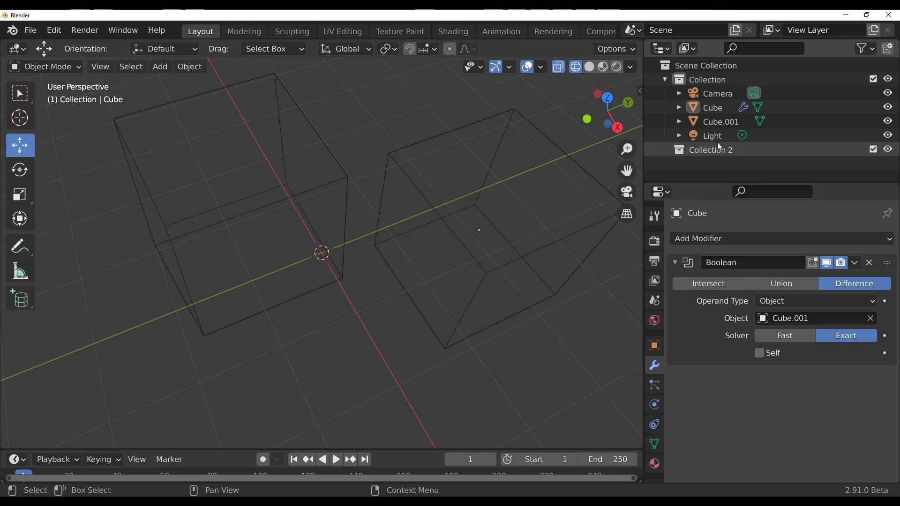
click(712, 107)
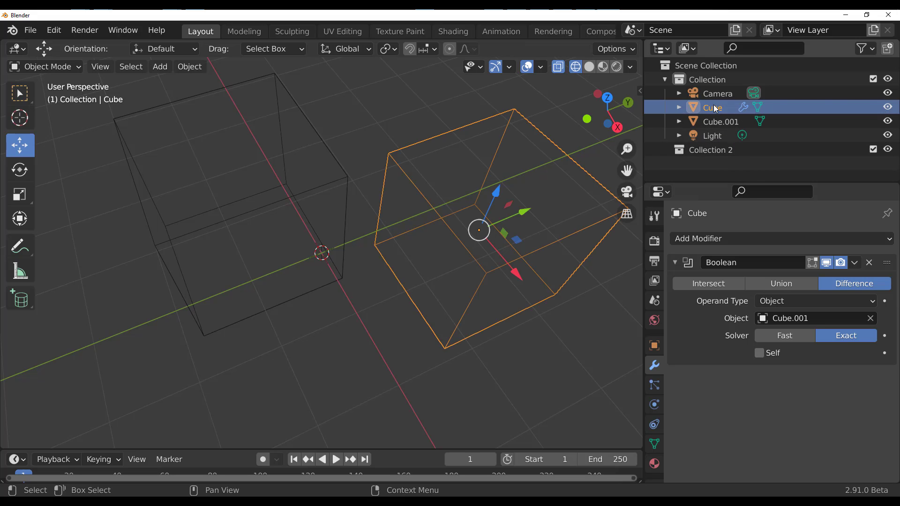
drag(713, 106, 713, 154)
Create Collection 3, move Cube.001 into it and collapse it
right_click(713, 167)
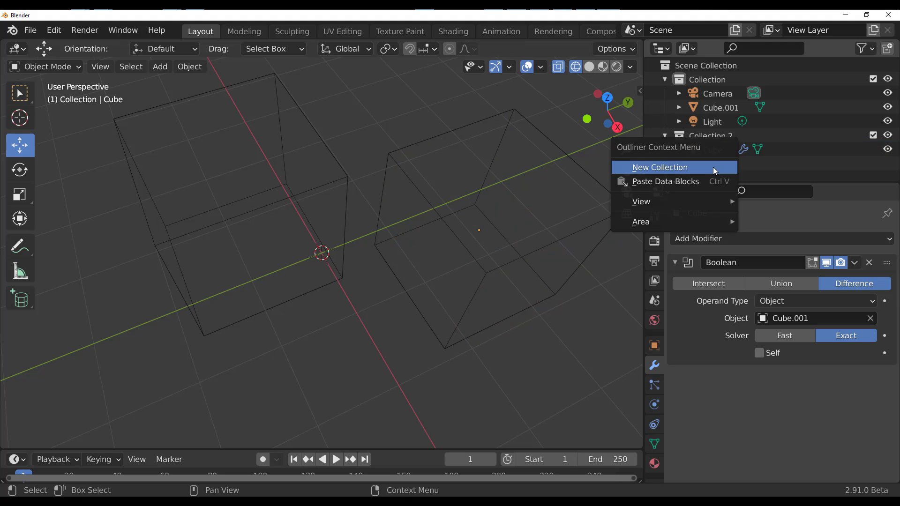
click(714, 169)
click(718, 107)
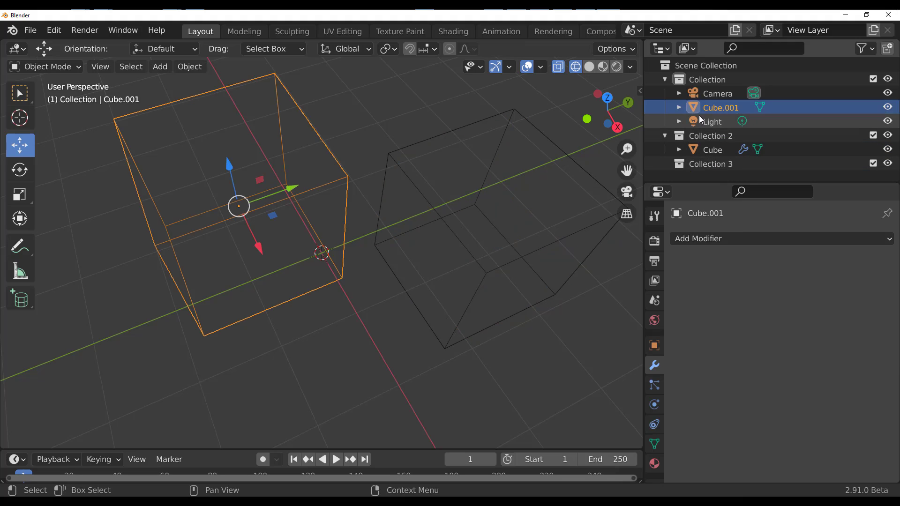
drag(709, 113, 709, 169)
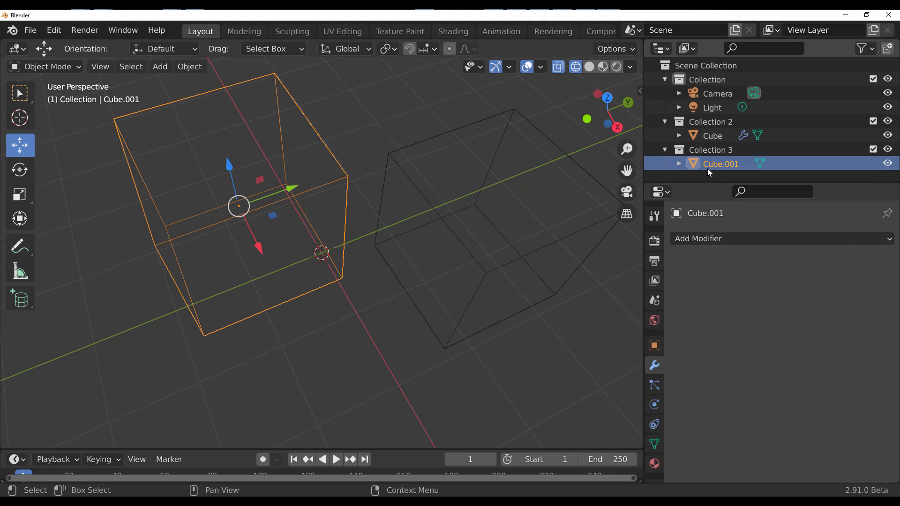
click(665, 149)
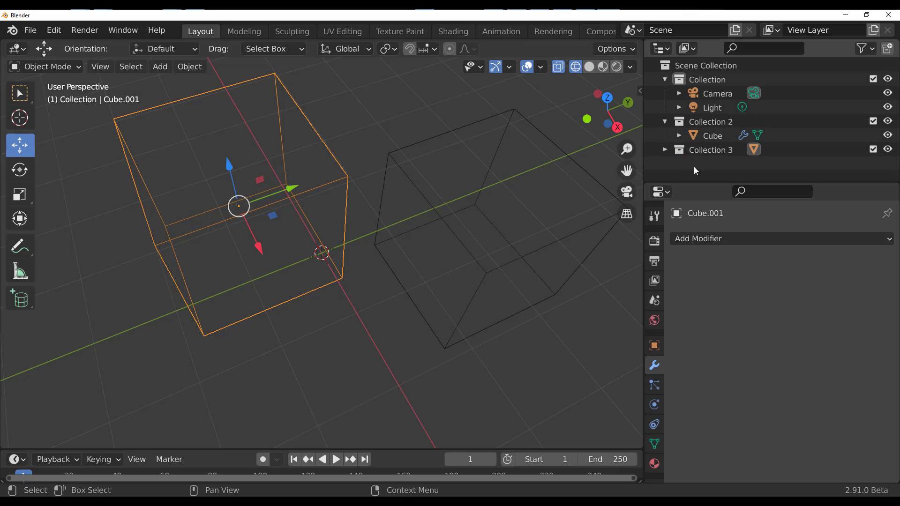
Set Cube's Boolean operand type to Collection and choose Collection 3
click(699, 137)
middle_drag(490, 254, 508, 214)
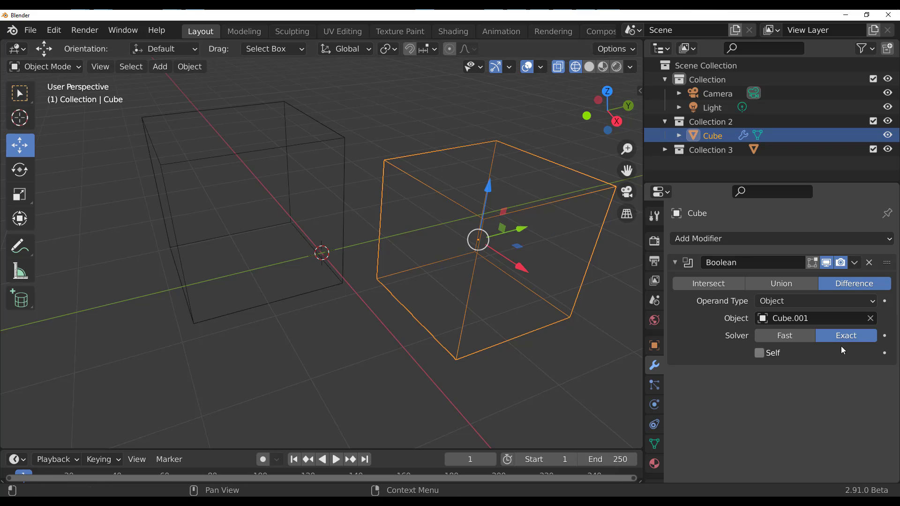
click(791, 301)
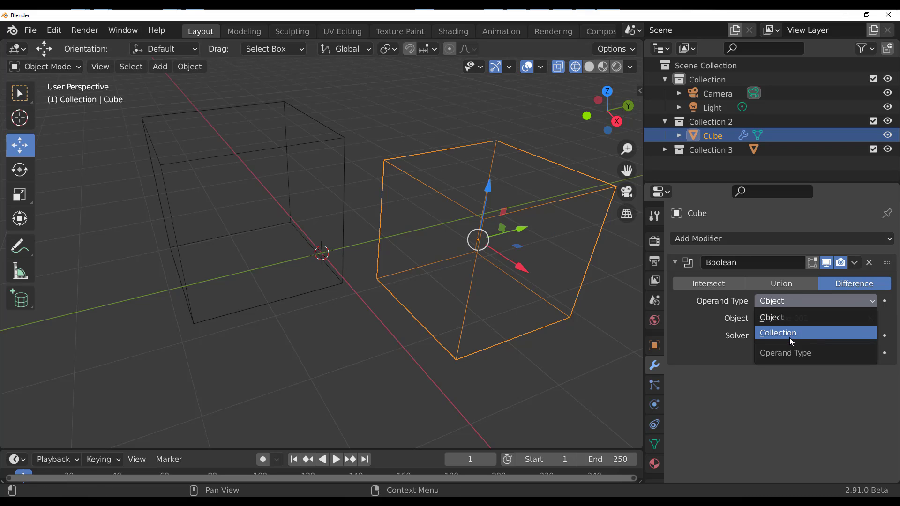
click(789, 334)
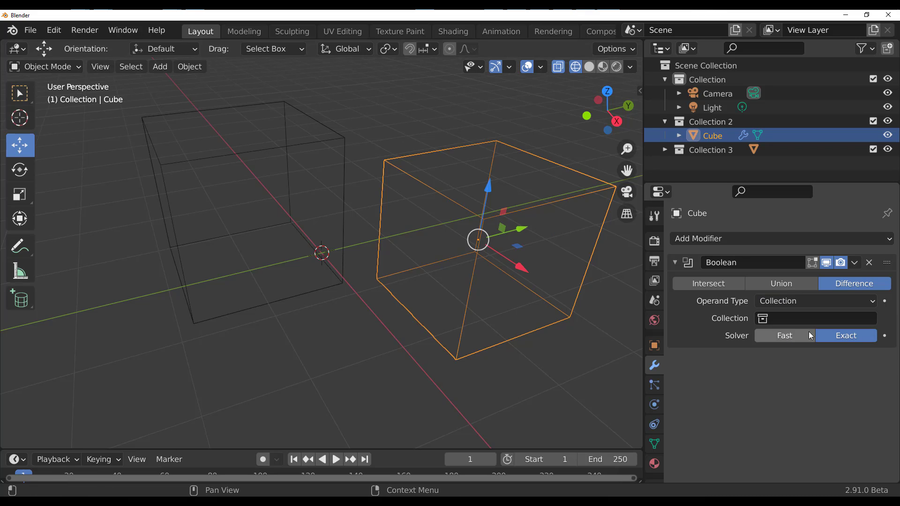
click(764, 320)
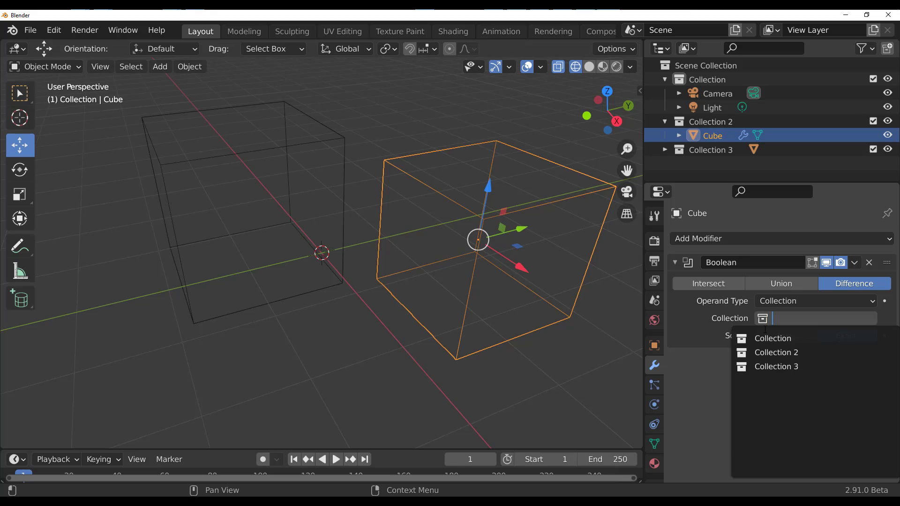
click(769, 365)
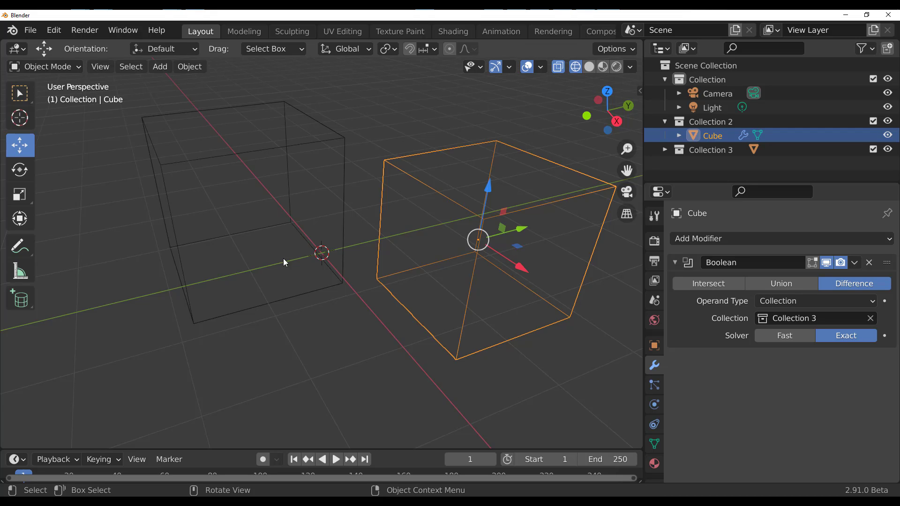
Grab Cube with G and place it overlapping Cube.001
key(g)
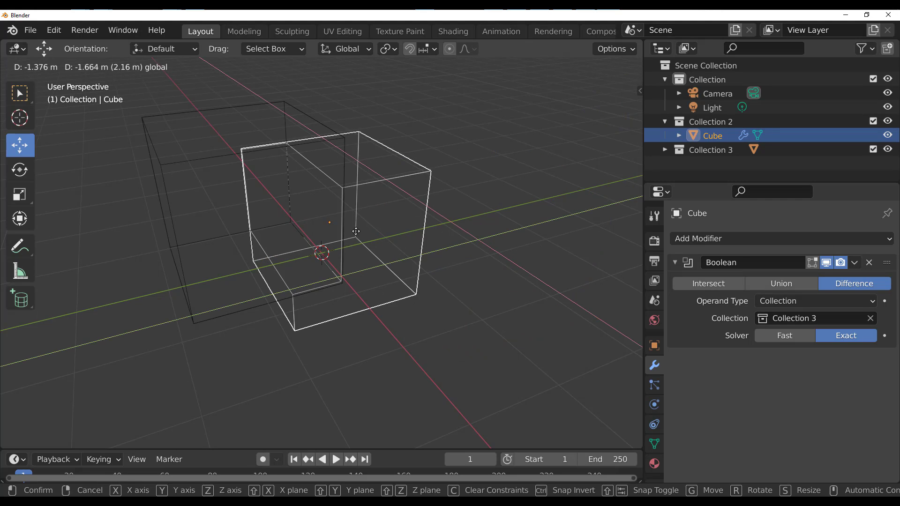
click(370, 336)
middle_drag(370, 335, 367, 272)
key(g)
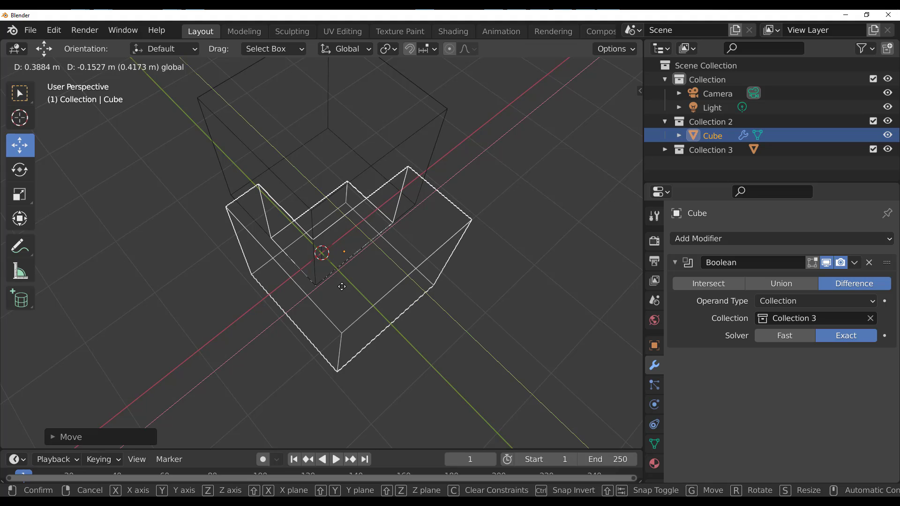
click(346, 286)
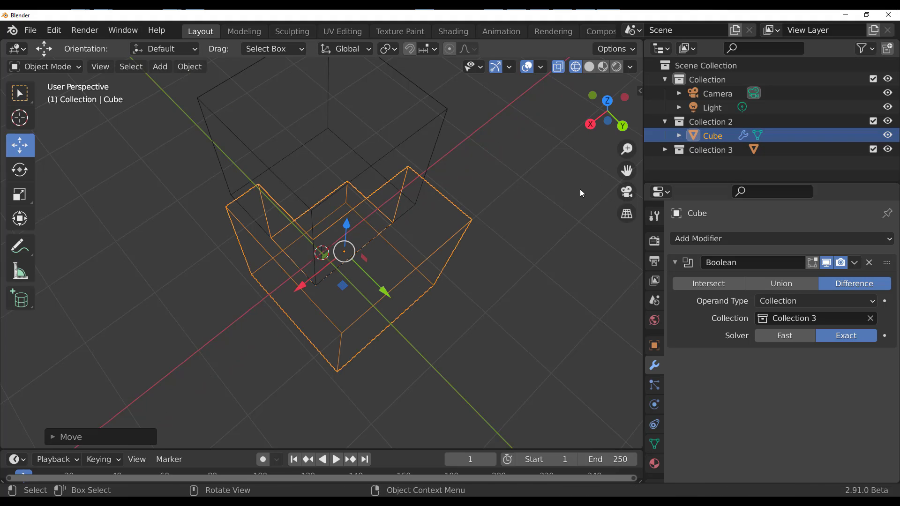
Enter Edit Mode and switch mesh editing to Cube.001 via the expanded Collection 3
key(Tab)
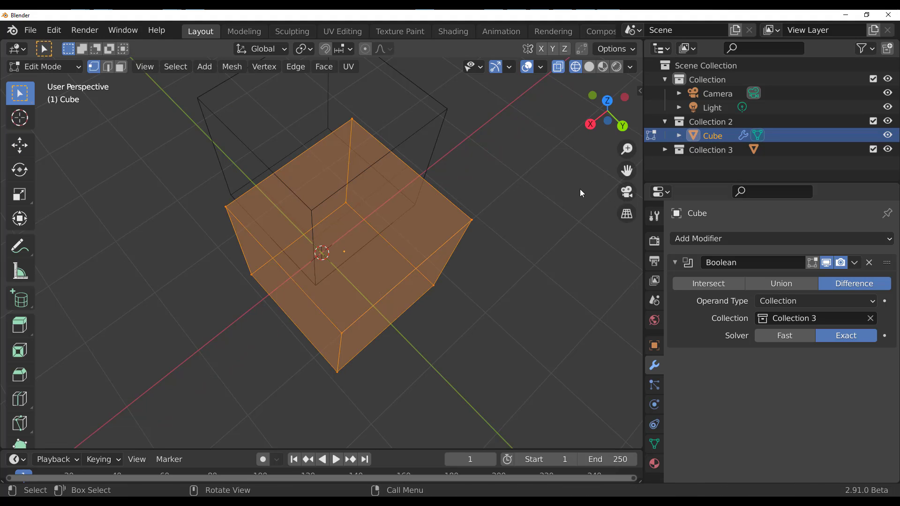
click(665, 150)
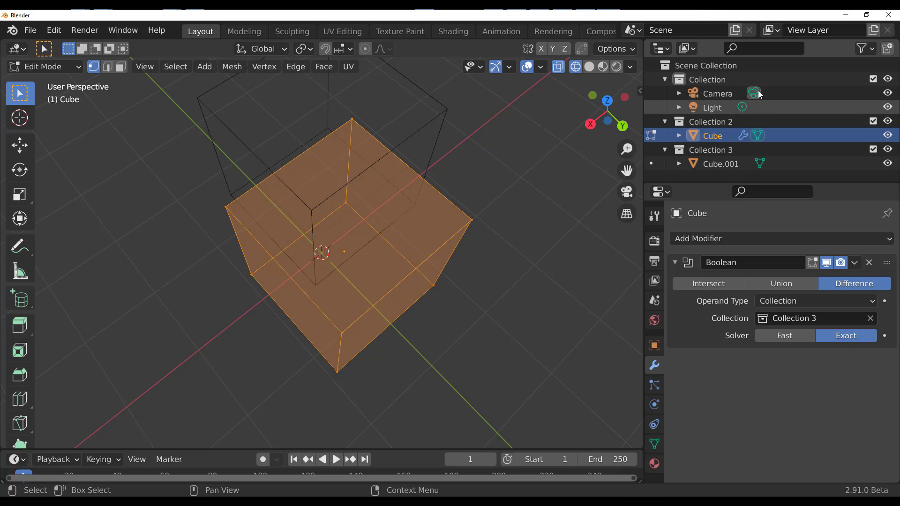
drag(759, 181, 759, 278)
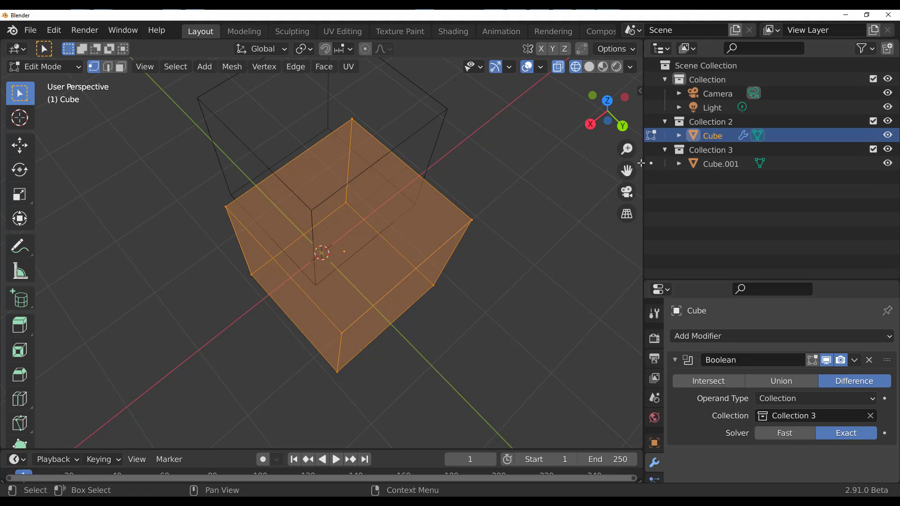
click(651, 163)
middle_drag(499, 201, 452, 177)
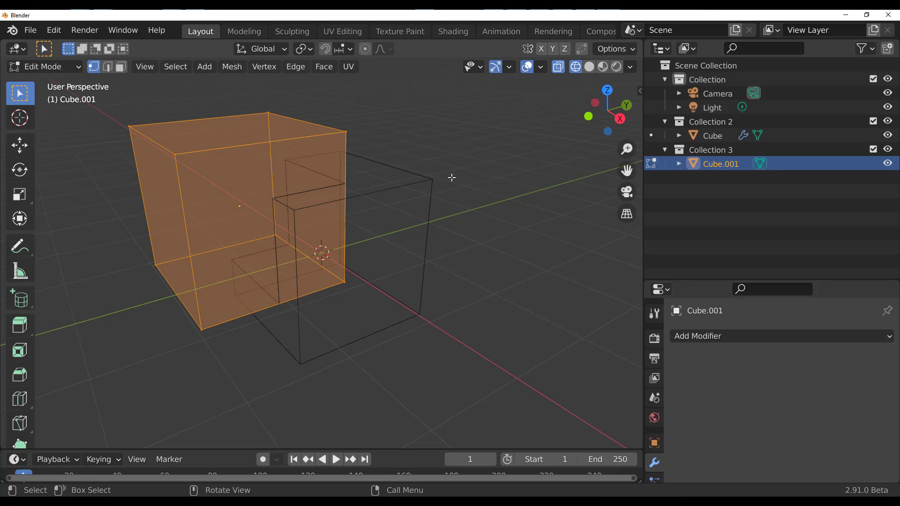
click(709, 69)
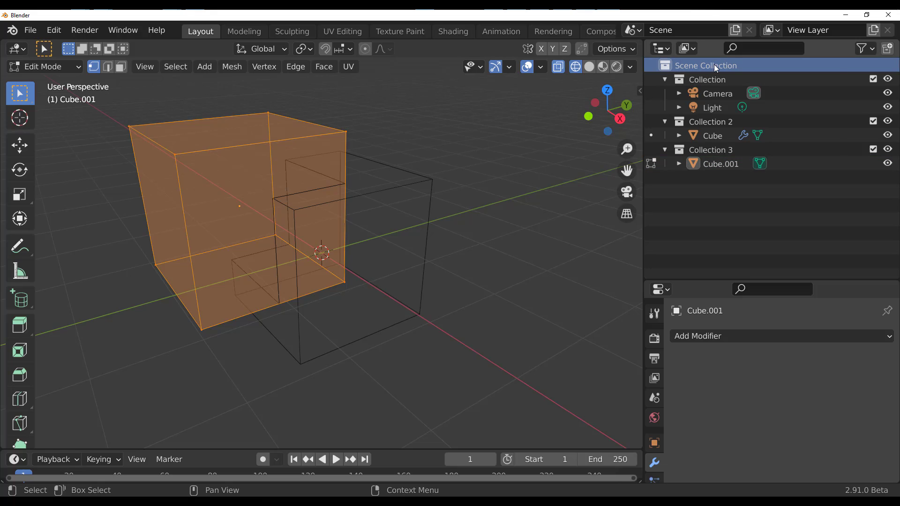
Tag the first Collection red from its Outliner menu, then Tab back to Object Mode
right_click(714, 69)
click(693, 81)
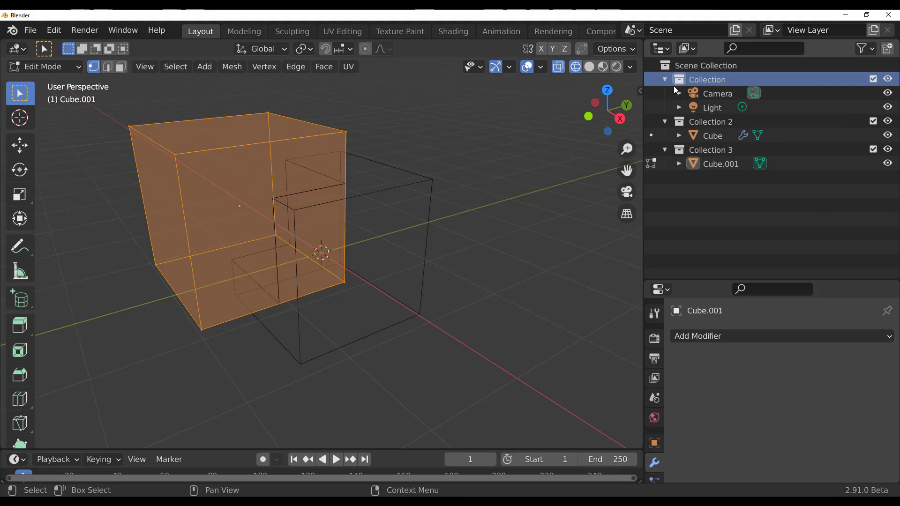
right_click(701, 85)
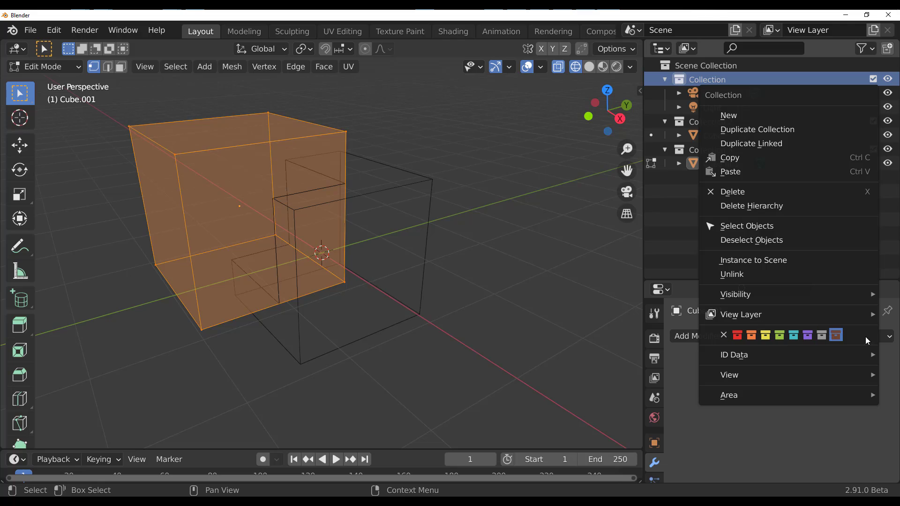
click(738, 336)
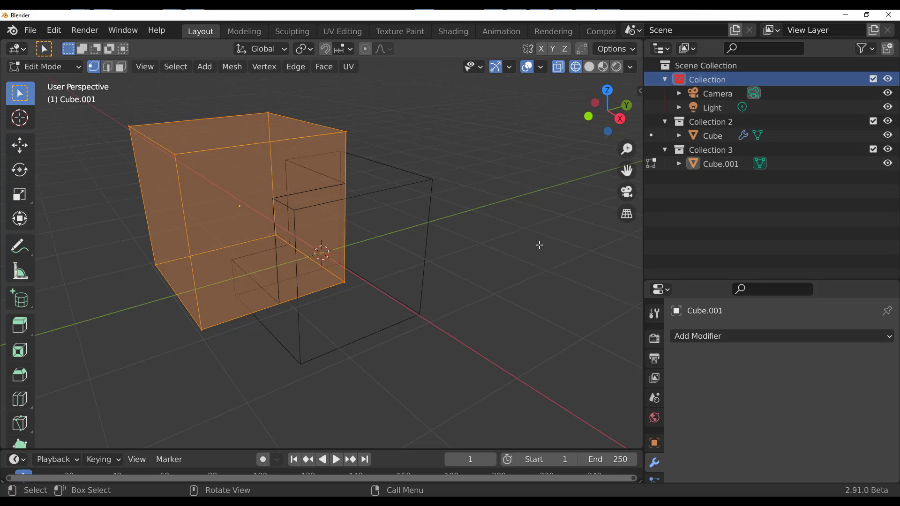
middle_drag(471, 203, 369, 206)
key(Tab)
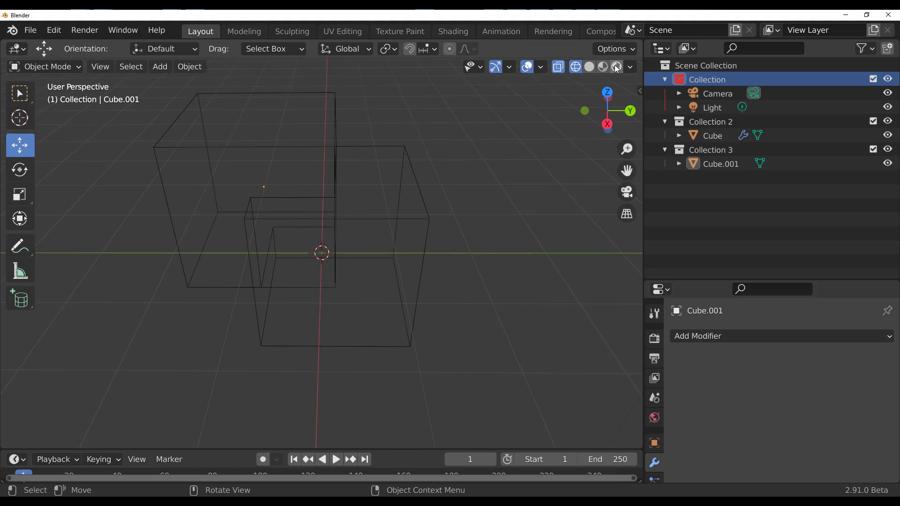
In solid shading, move Cube aside, remove its Boolean and subdivide it into a sphere with Ctrl+3
click(590, 68)
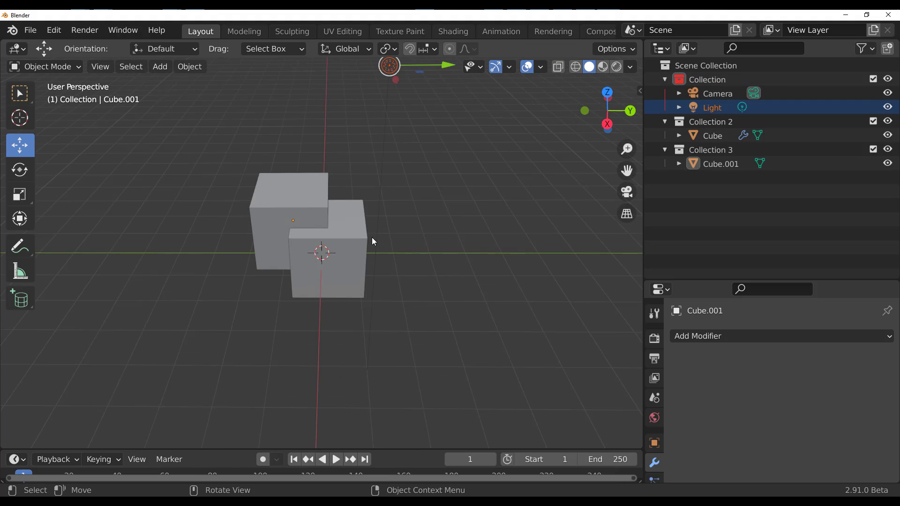
click(353, 253)
middle_drag(352, 255, 396, 277)
drag(355, 254, 479, 270)
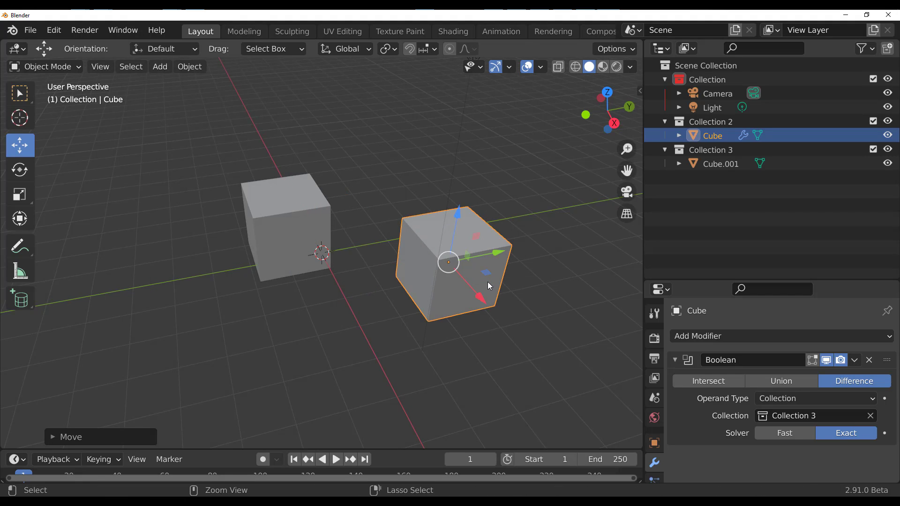
click(869, 360)
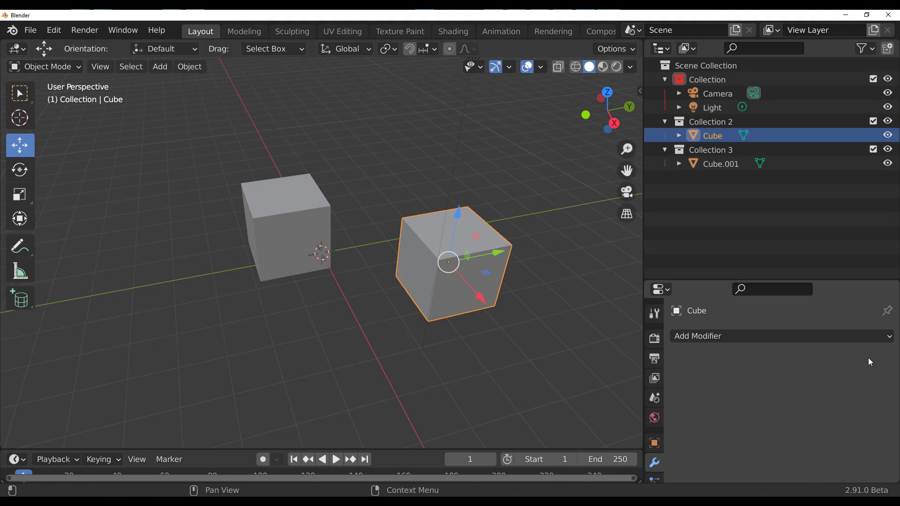
key(ctrl+3)
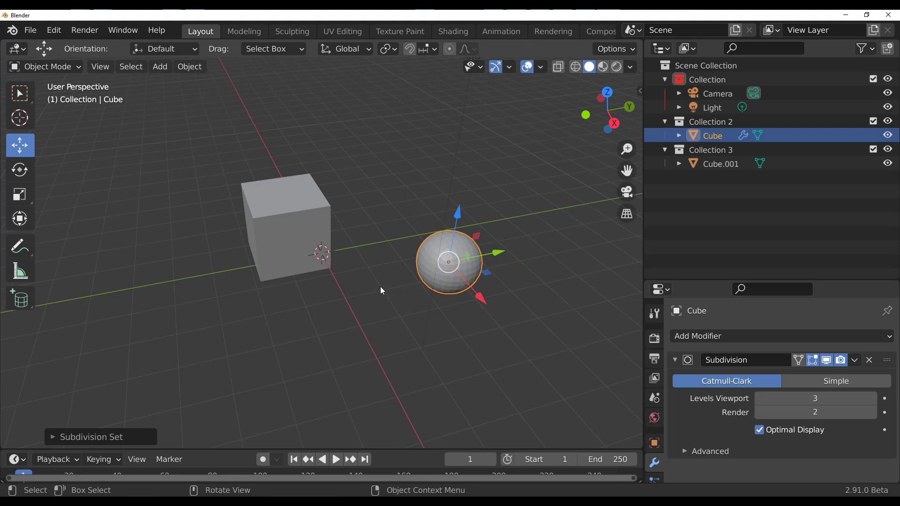
Add a Wireframe modifier to the sphere
click(679, 136)
click(727, 162)
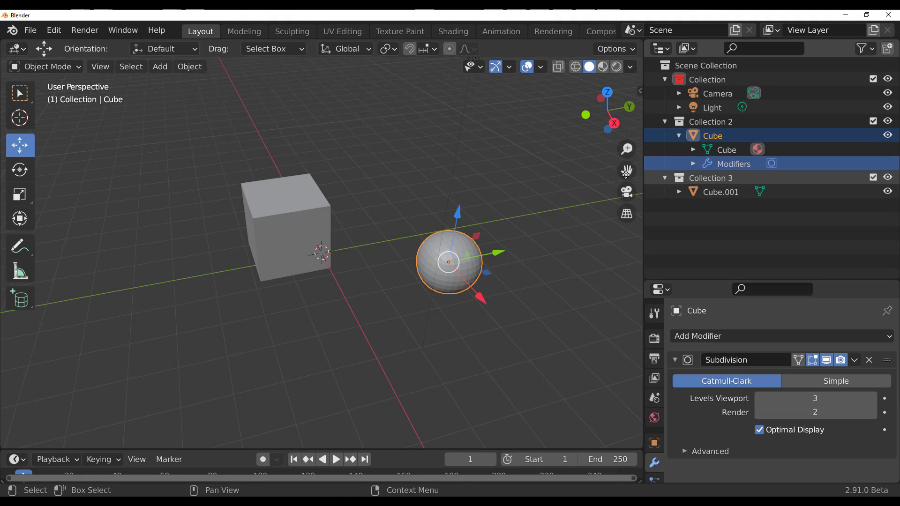
click(743, 336)
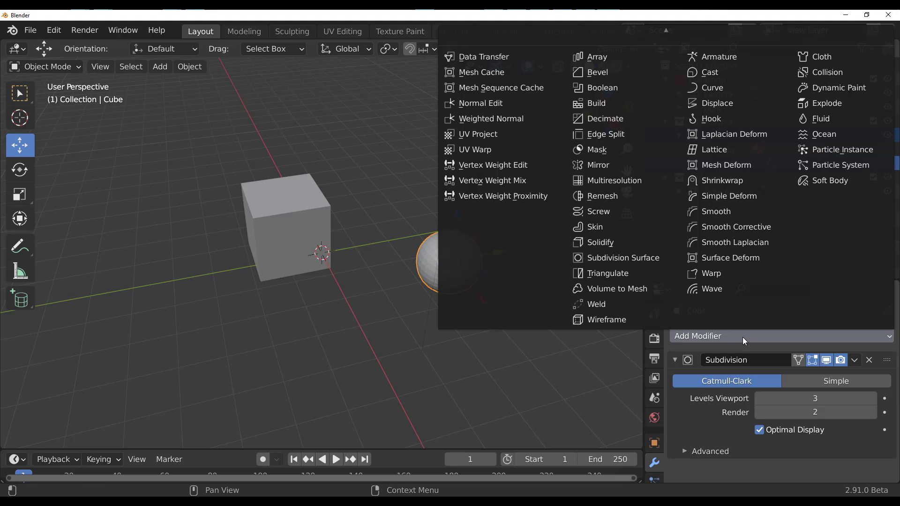
click(602, 319)
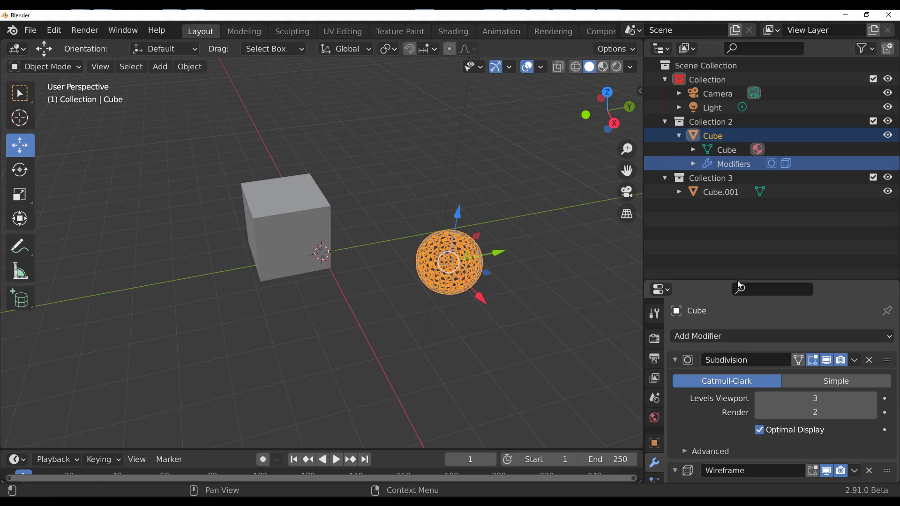
Copy the sphere's Wireframe modifier onto Cube.001 by dragging it in the Outliner
click(693, 165)
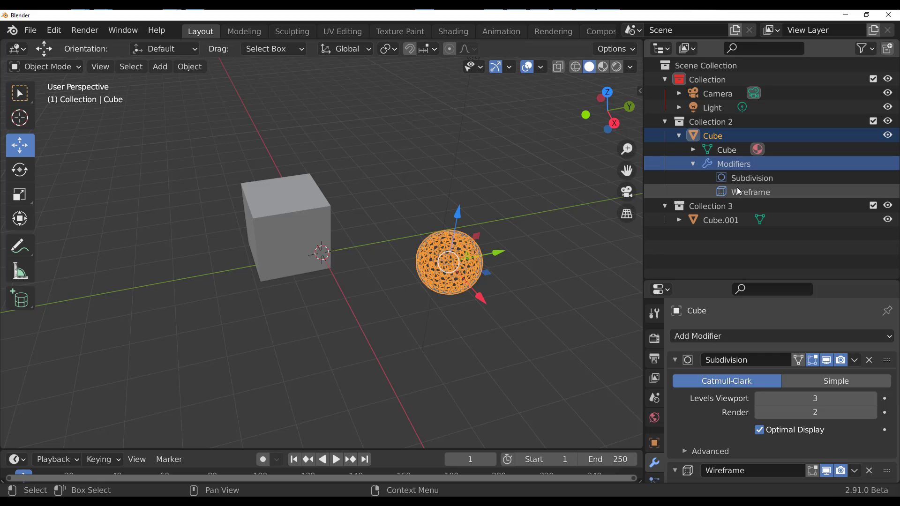
click(746, 193)
drag(746, 196, 791, 269)
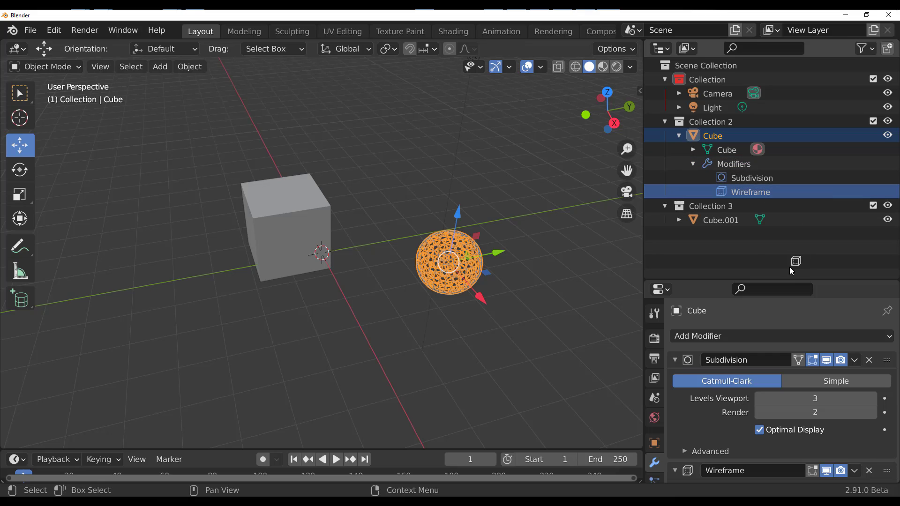
drag(720, 226, 721, 219)
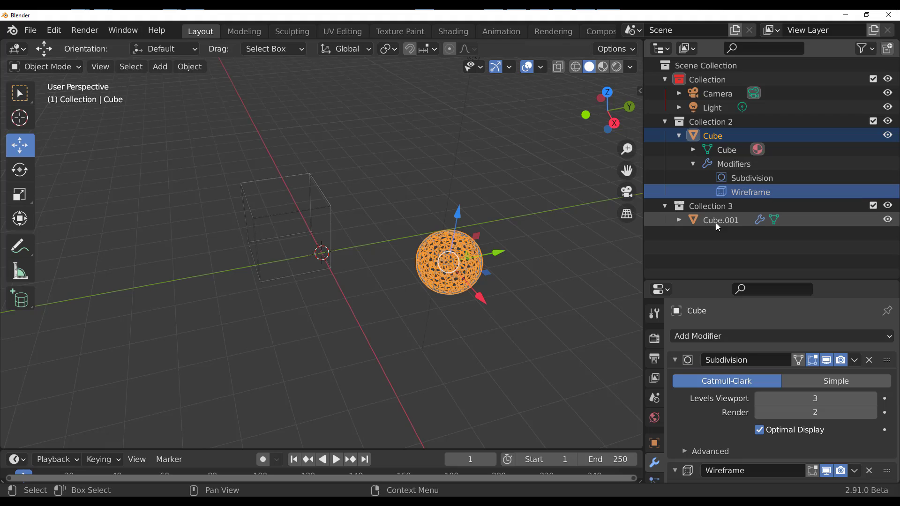
middle_drag(337, 276, 362, 271)
scroll(343, 272, up, 5)
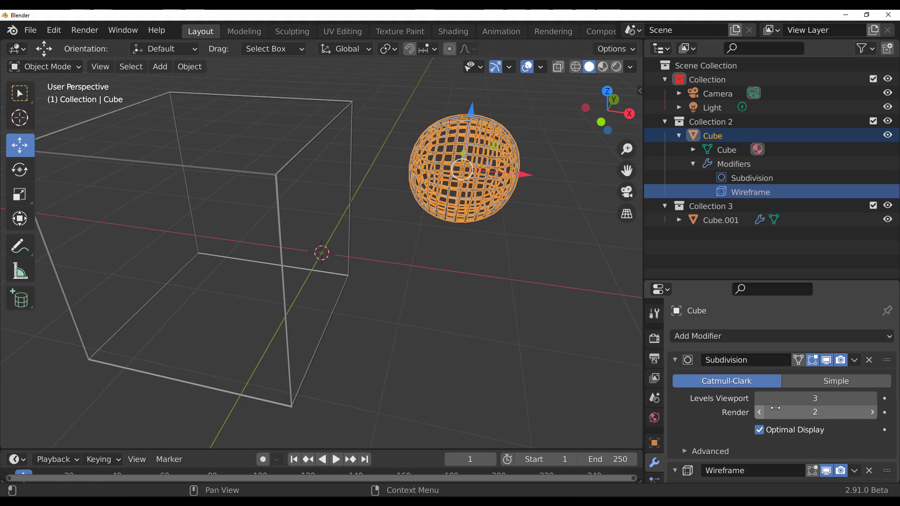
scroll(720, 420, down, 3)
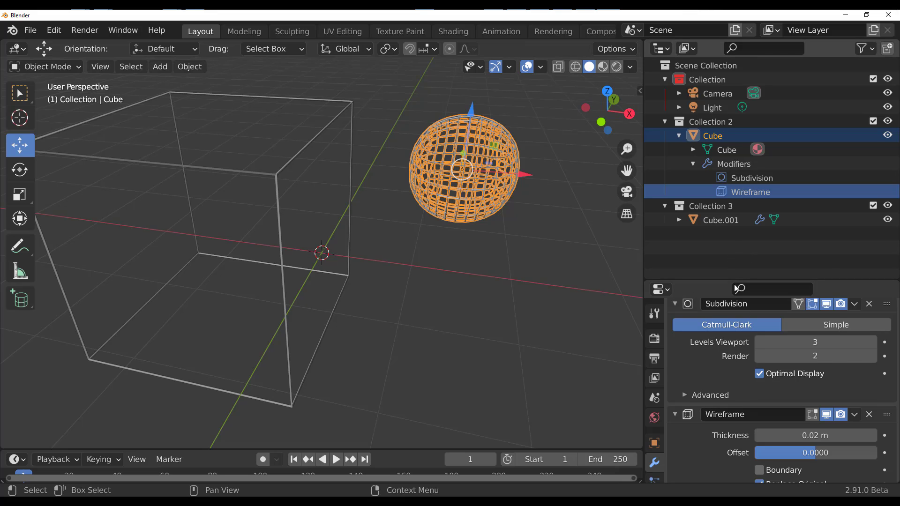
scroll(733, 417, down, 3)
Set the sphere's wireframe thickness to 0.098 m and Cube.001's to 0.114 m
drag(781, 380, 823, 381)
middle_drag(470, 307, 583, 215)
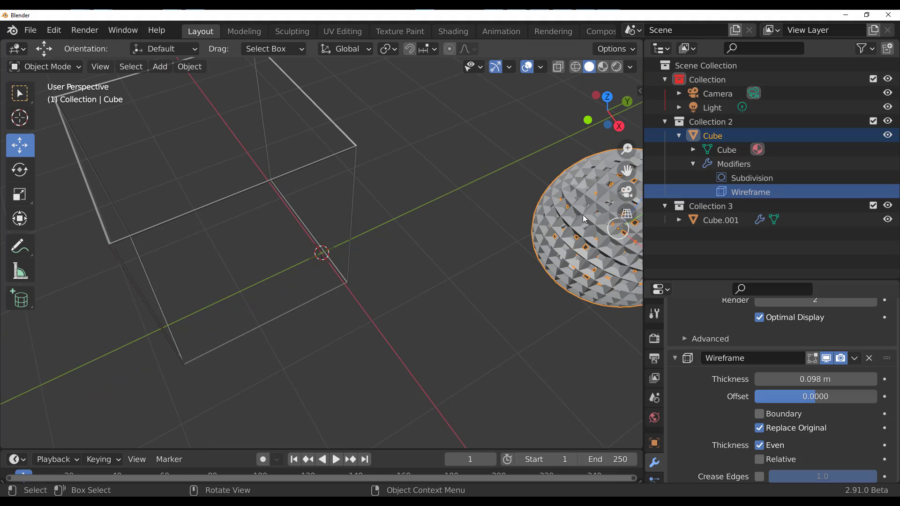
click(511, 306)
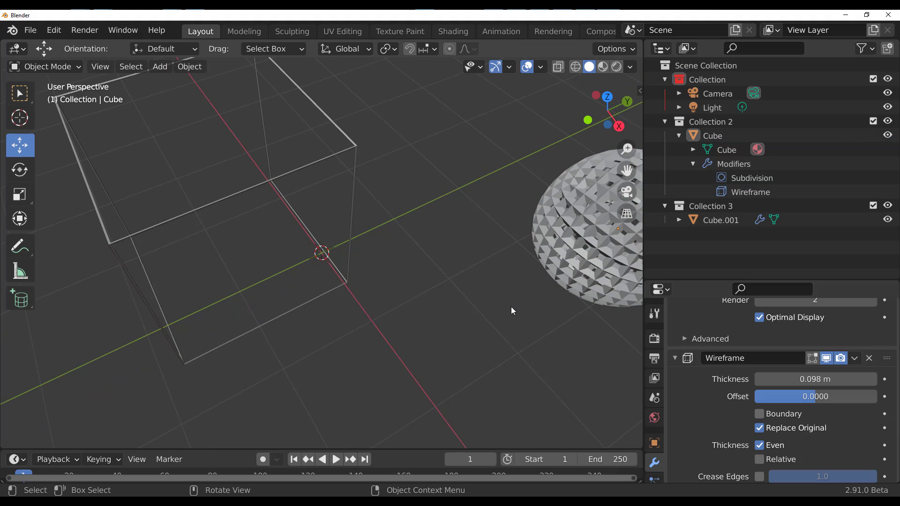
click(289, 183)
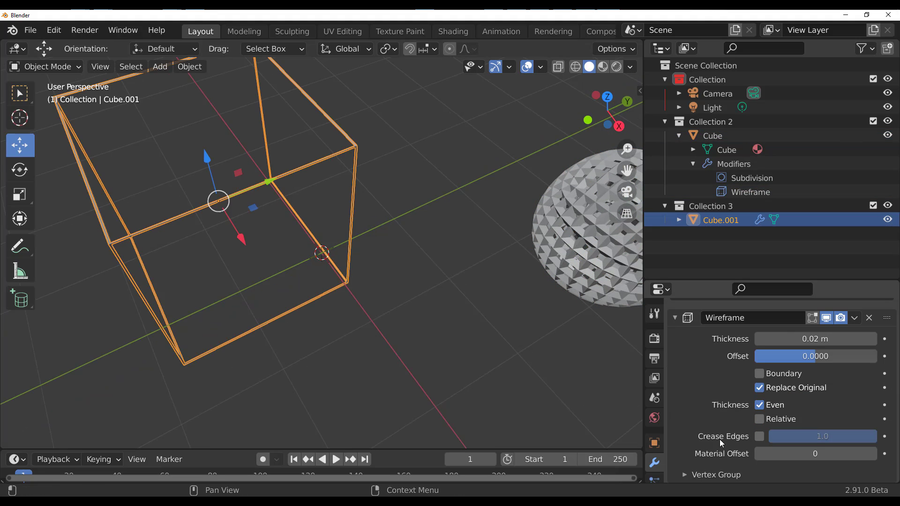
drag(796, 338, 832, 339)
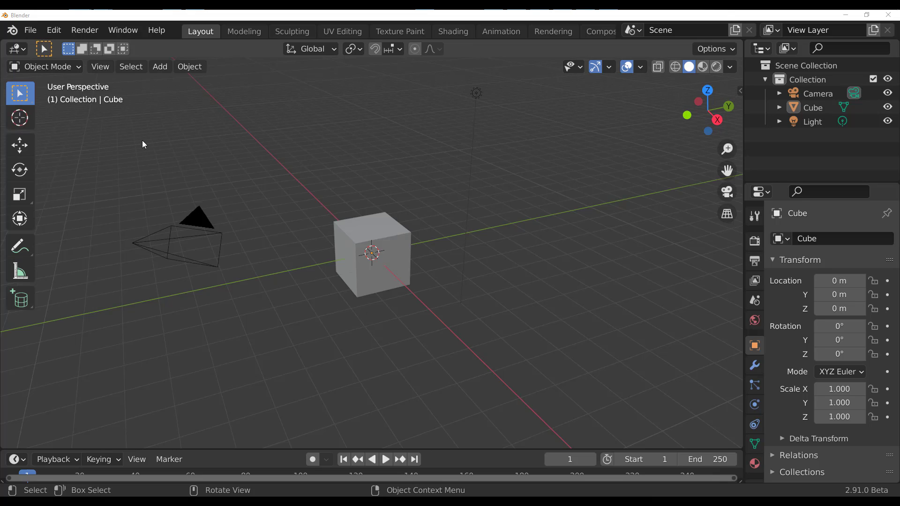
click(55, 30)
click(100, 242)
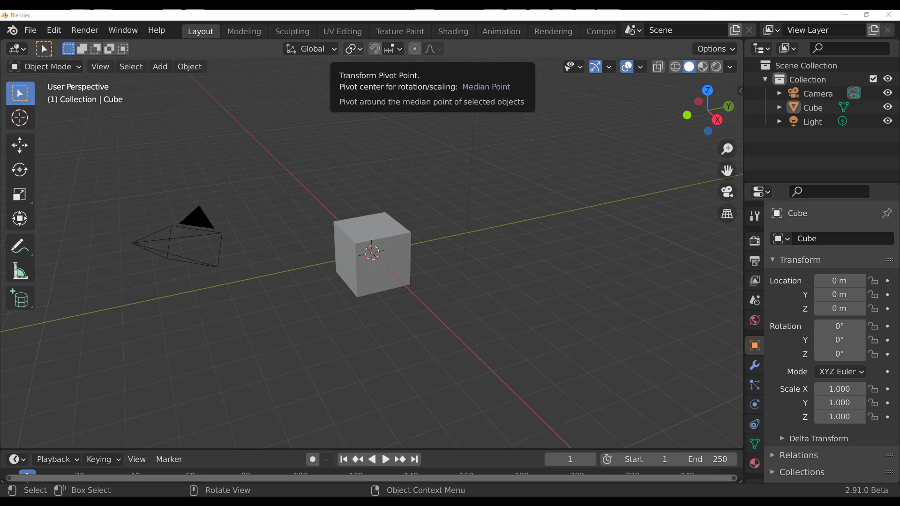
drag(317, 35, 316, 59)
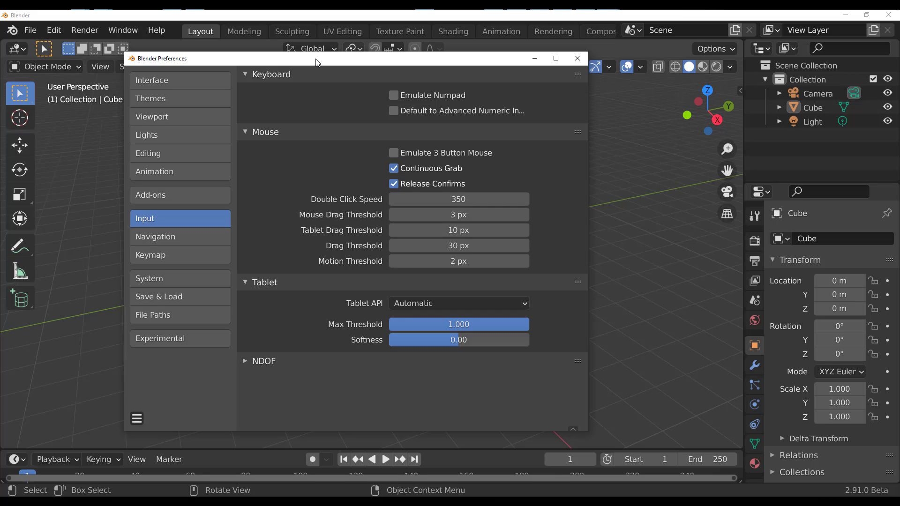
click(149, 343)
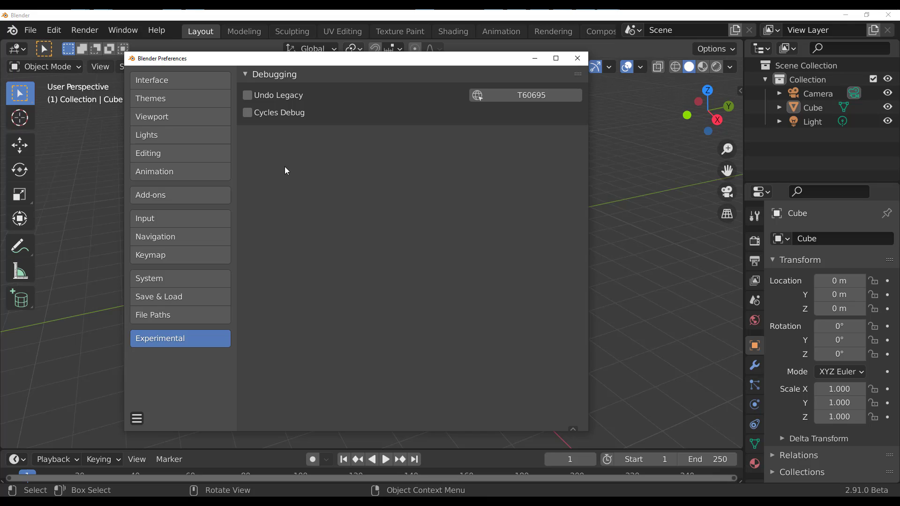
click(136, 418)
click(580, 61)
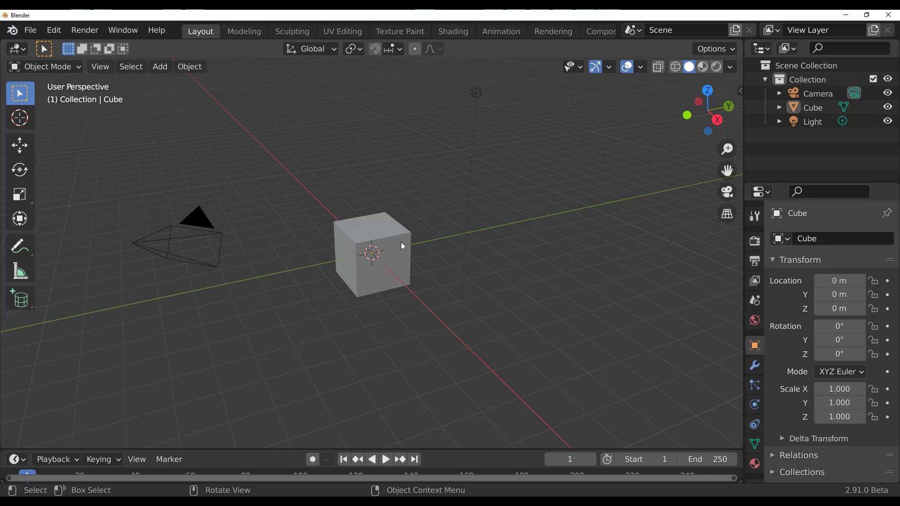
Select the cube and switch it to Sculpt Mode, widening then narrowing the tool shelf
click(402, 246)
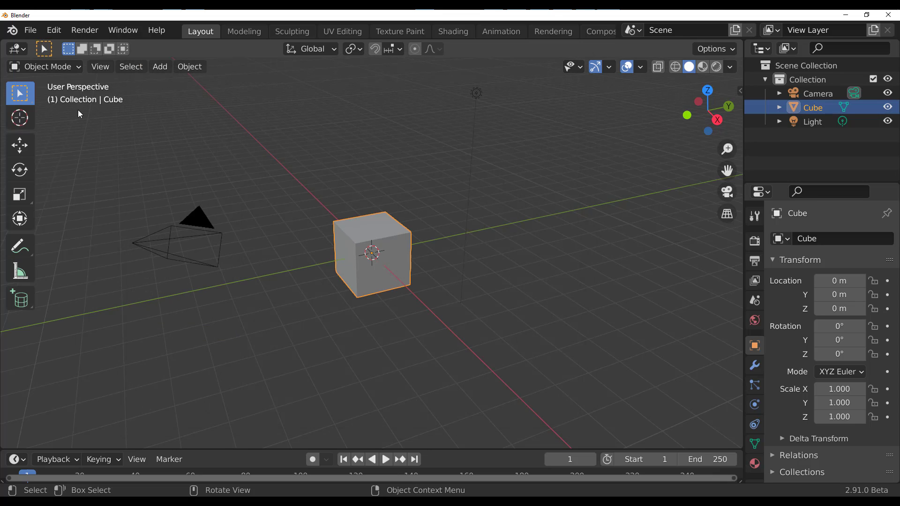
click(50, 68)
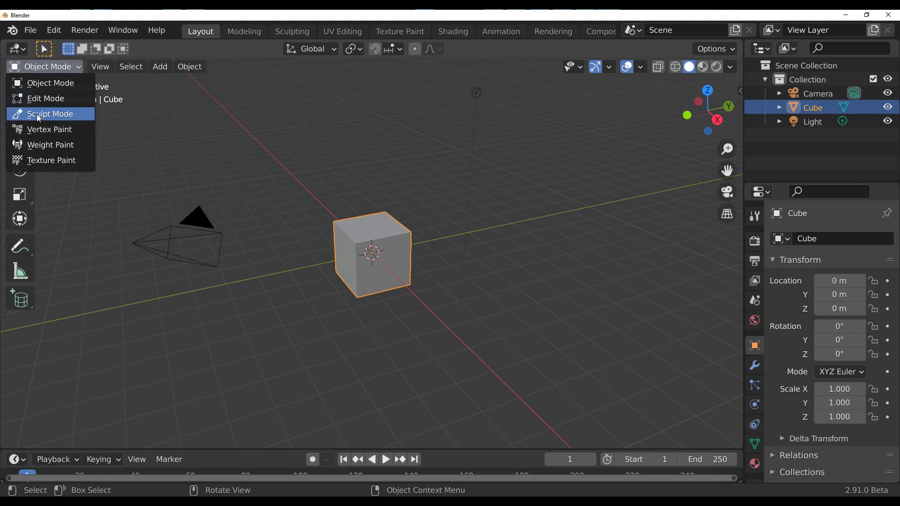
click(41, 112)
mouse_move(35, 164)
mouse_down()
mouse_move(144, 164)
mouse_move(73, 162)
mouse_up()
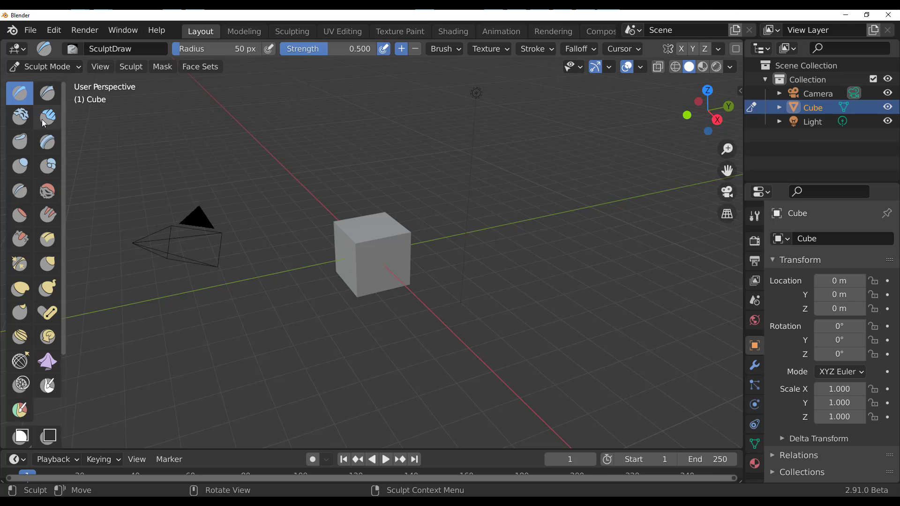
scroll(44, 192, down, 5)
scroll(45, 192, up, 5)
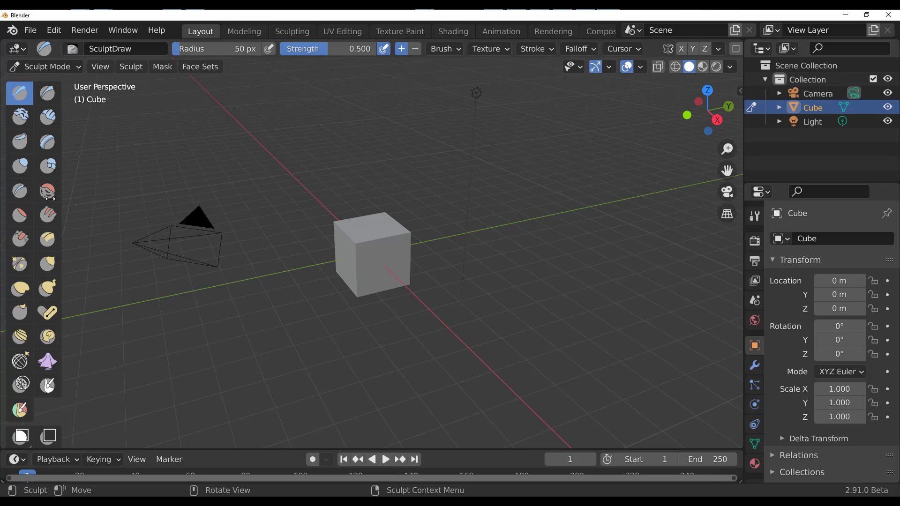
drag(67, 200, 50, 198)
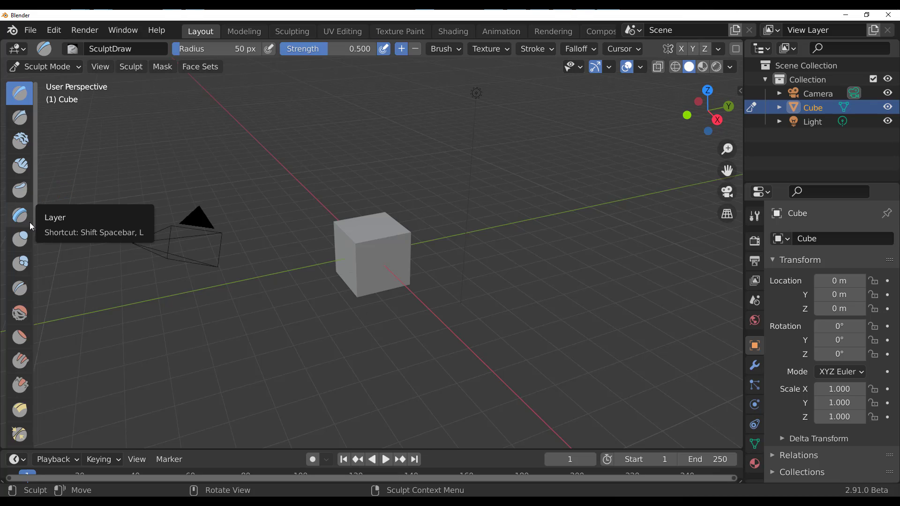
scroll(30, 223, down, 3)
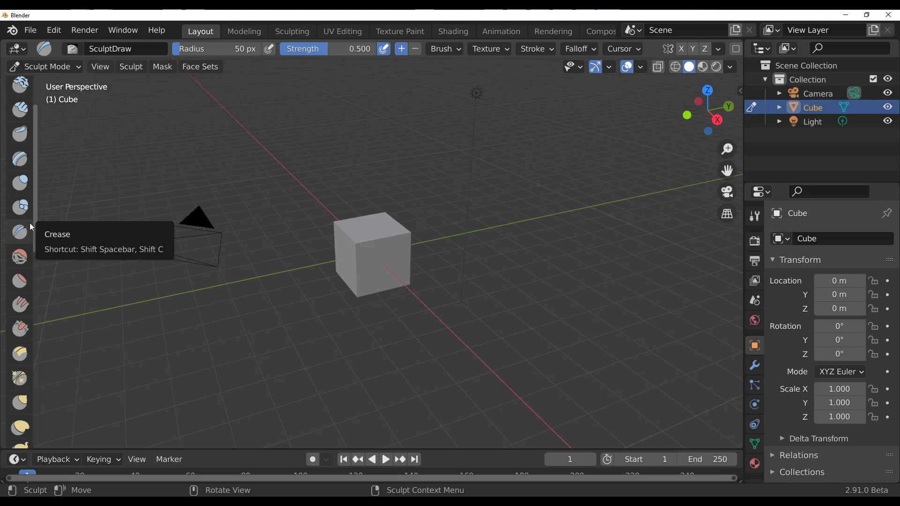
Try a sculpt stroke on the cube's face, then view it in Rendered shading
drag(359, 274, 363, 261)
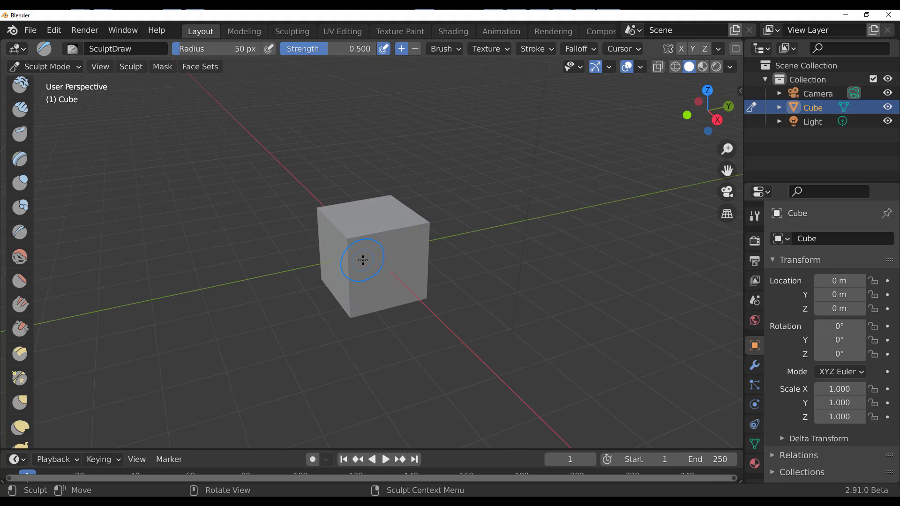
middle_drag(363, 260, 389, 259)
scroll(403, 259, up, 3)
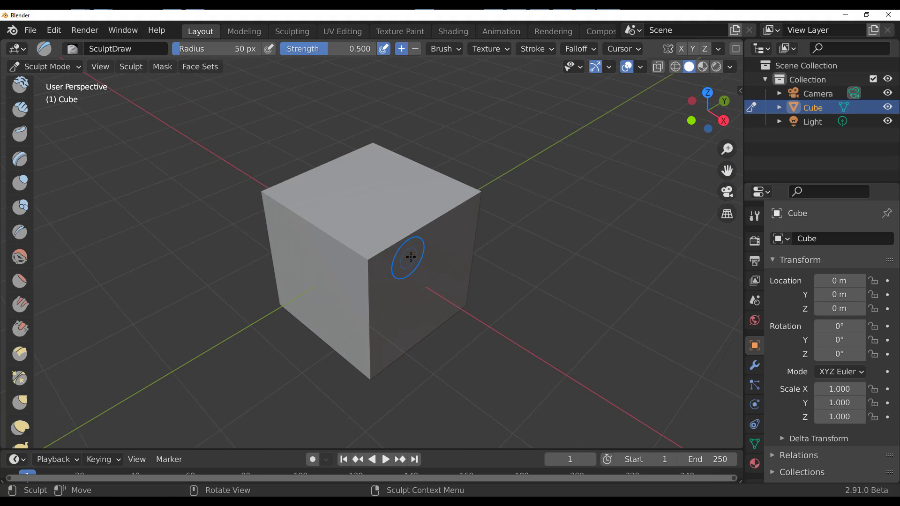
mouse_move(468, 241)
middle_down()
mouse_move(333, 281)
mouse_move(398, 241)
mouse_move(305, 282)
mouse_move(450, 256)
middle_up()
click(716, 67)
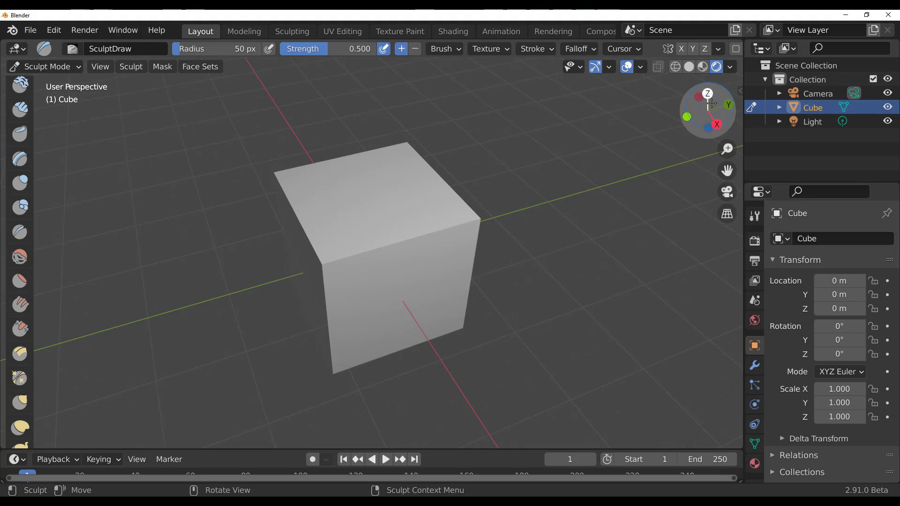
Use Material Preview with the HDRI background faded in and rotated 11.3°, with world-space lighting toggled
click(703, 68)
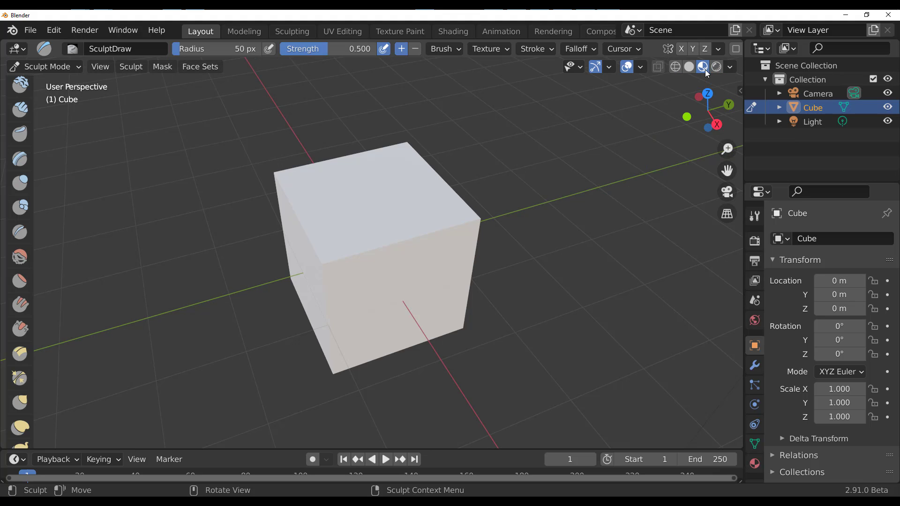
click(730, 67)
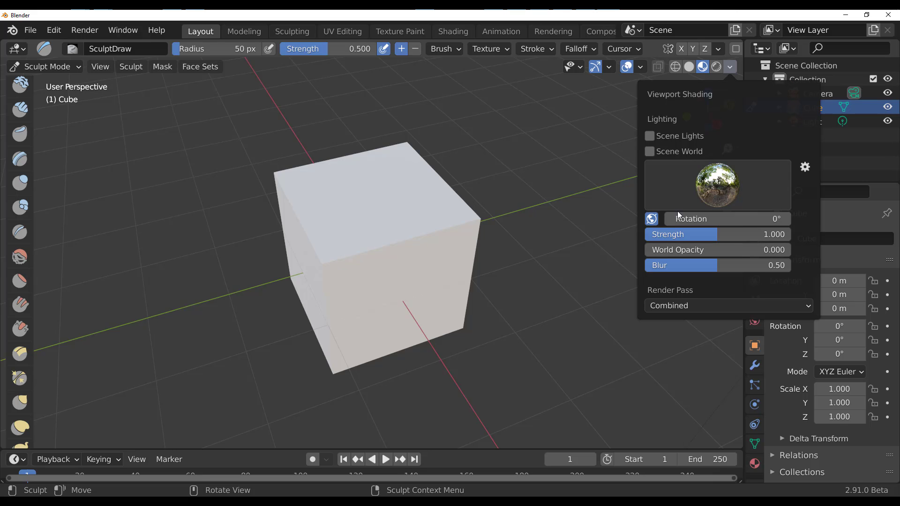
middle_drag(507, 197, 338, 188)
click(729, 67)
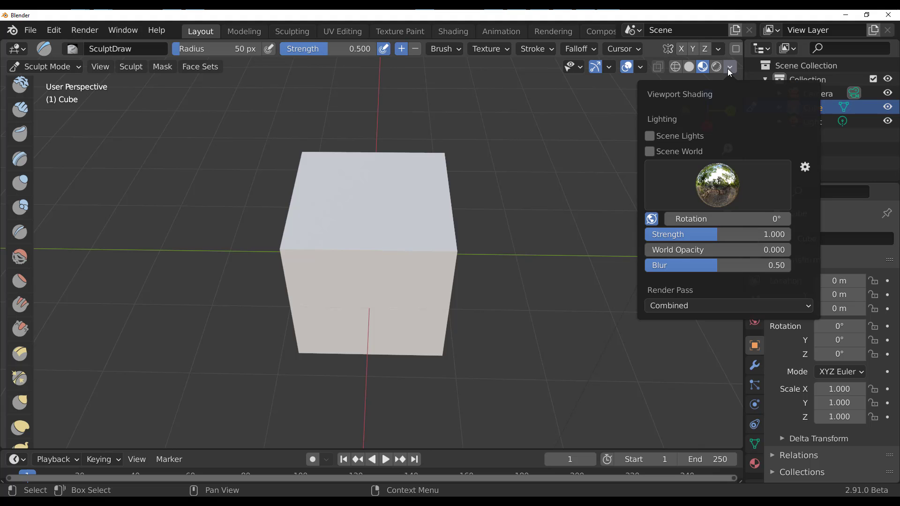
drag(691, 256, 770, 255)
mouse_move(688, 220)
mouse_down()
mouse_move(718, 220)
mouse_move(598, 225)
mouse_up()
click(650, 219)
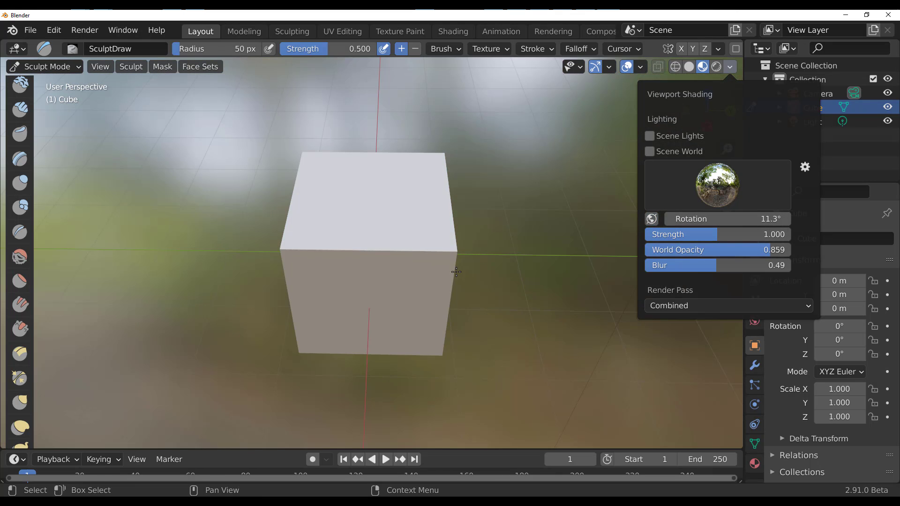
middle_drag(468, 282, 512, 294)
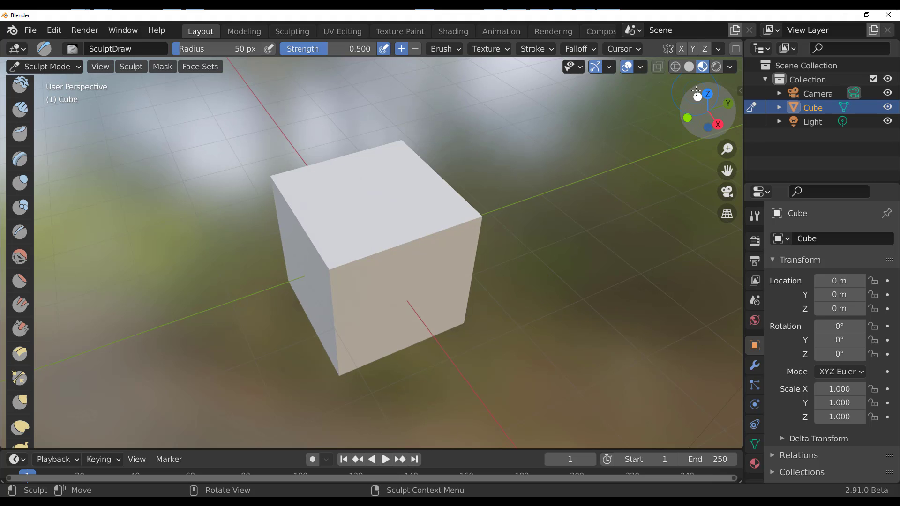
Return to Solid shading and switch the cube from Sculpt Mode back to Object Mode
click(688, 67)
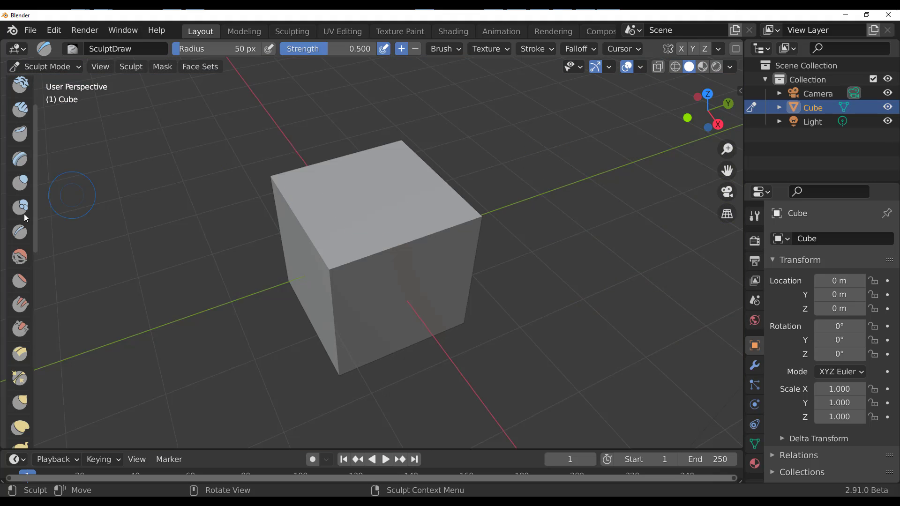
scroll(8, 214, down, 10)
scroll(8, 215, down, 10)
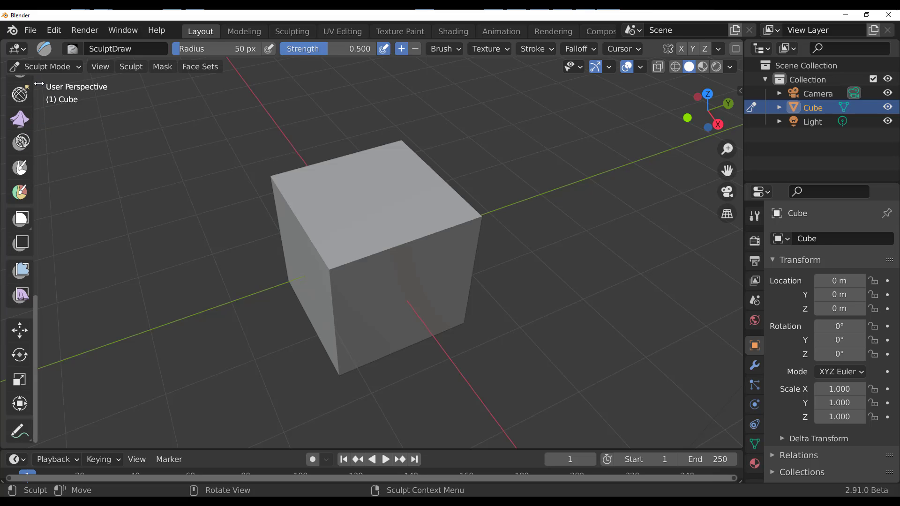
click(54, 68)
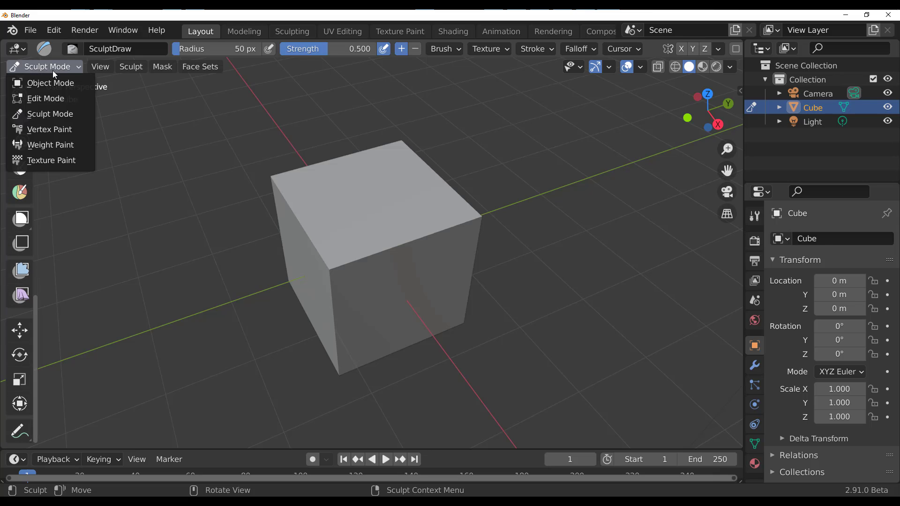
click(40, 82)
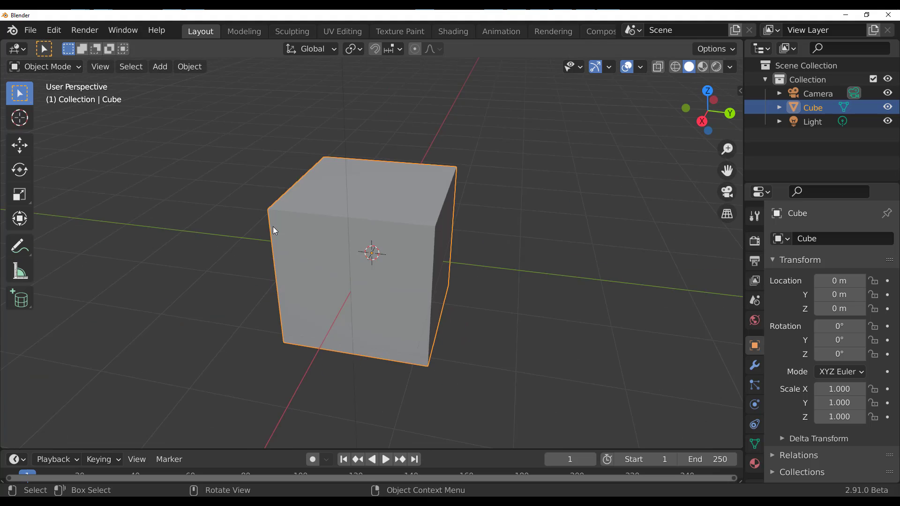
scroll(273, 231, down, 10)
scroll(325, 239, up, 8)
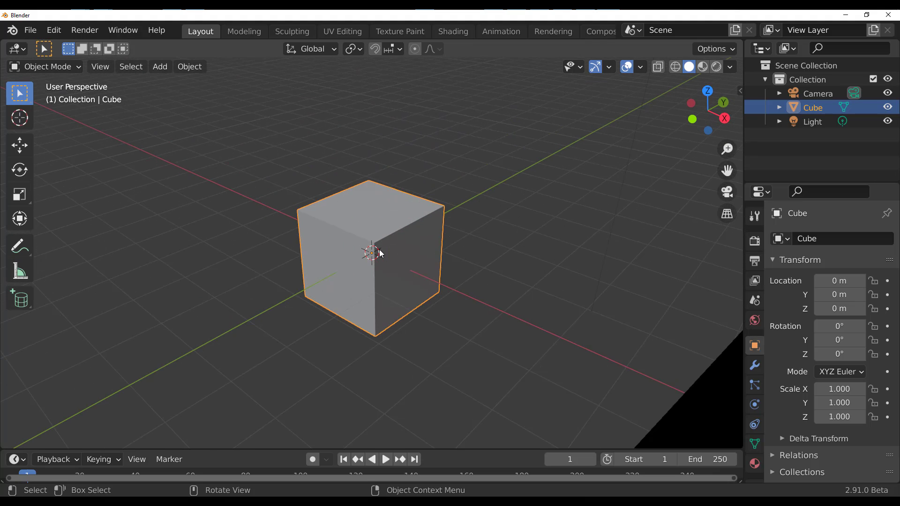
scroll(380, 254, down, 2)
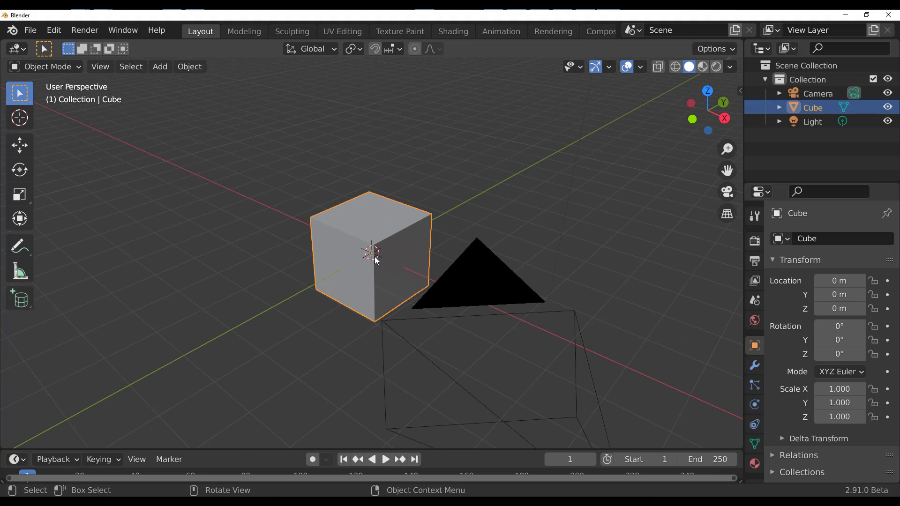
Delete the cube, add a Text object, and scale it up to 2.058
key(Delete)
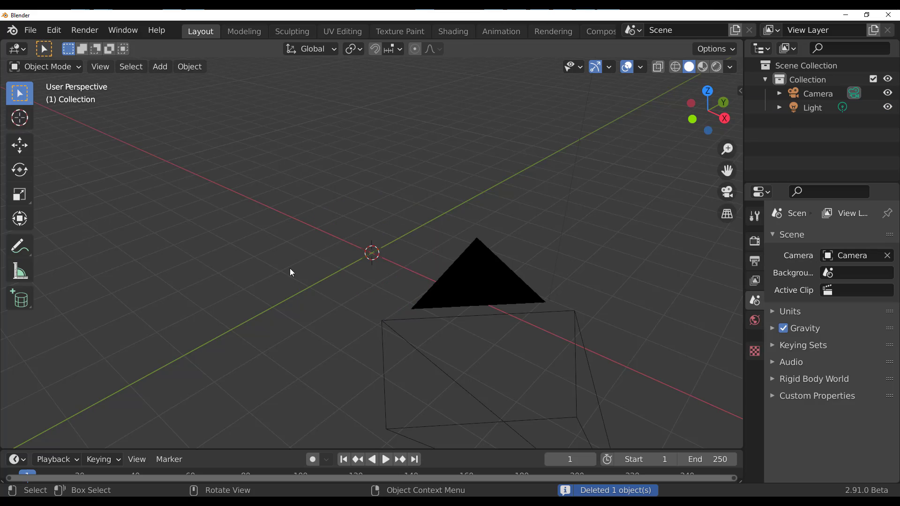
key(shift+a)
click(257, 258)
middle_drag(277, 275, 277, 302)
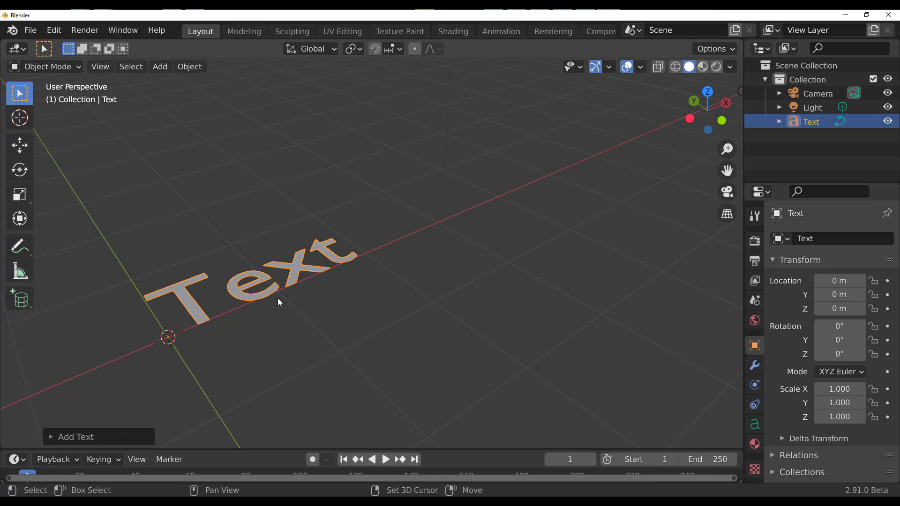
key(s)
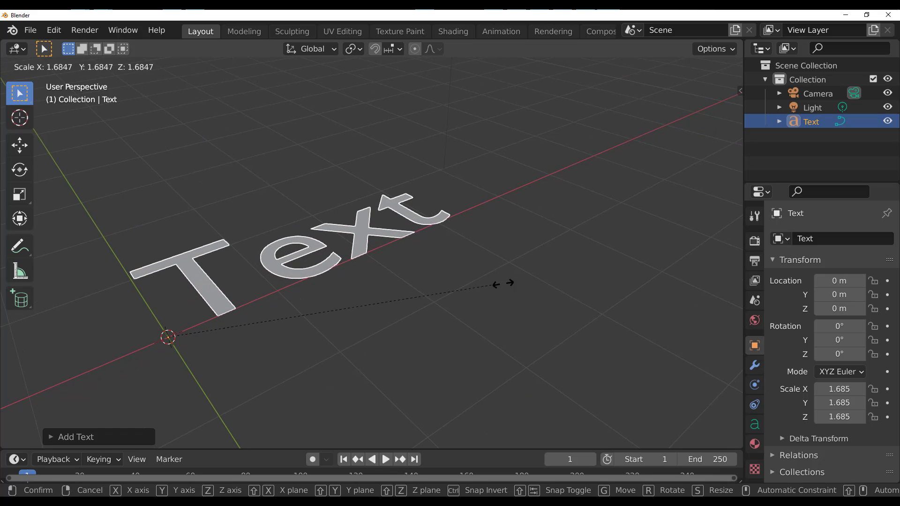
click(567, 275)
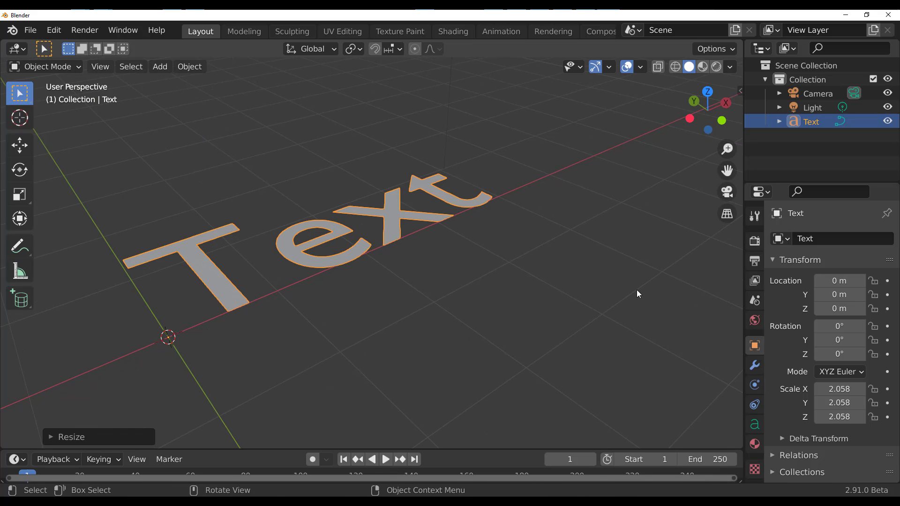
Open the text's data properties, collapse Paragraph and expand Geometry to adjust its extrusion
click(755, 425)
drag(742, 388, 586, 378)
scroll(658, 348, down, 5)
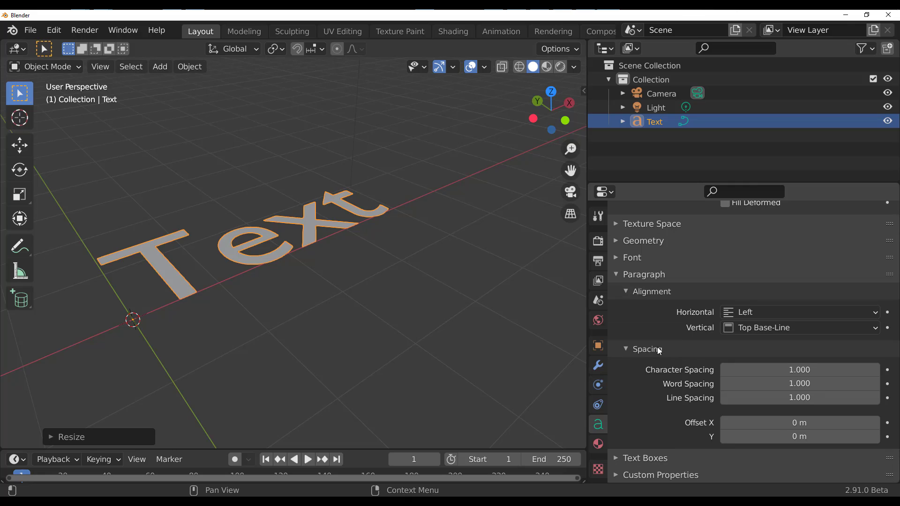
scroll(653, 384, up, 4)
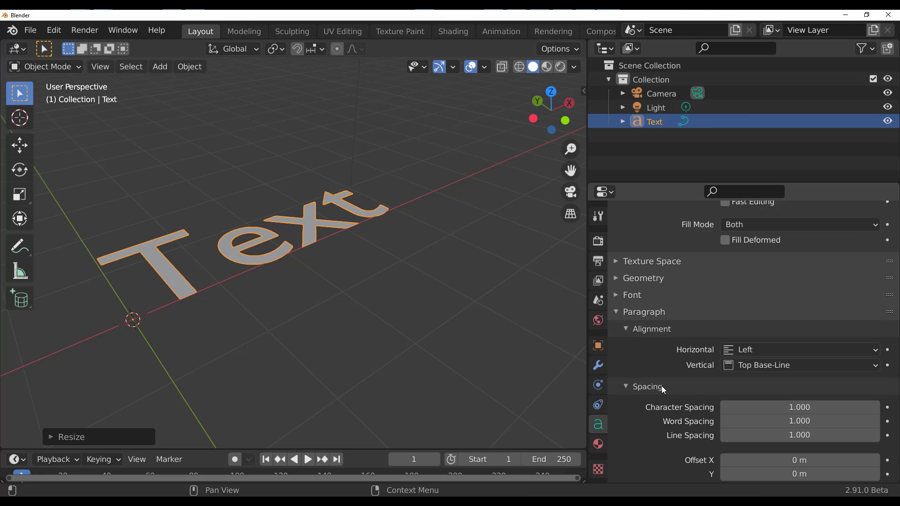
click(614, 385)
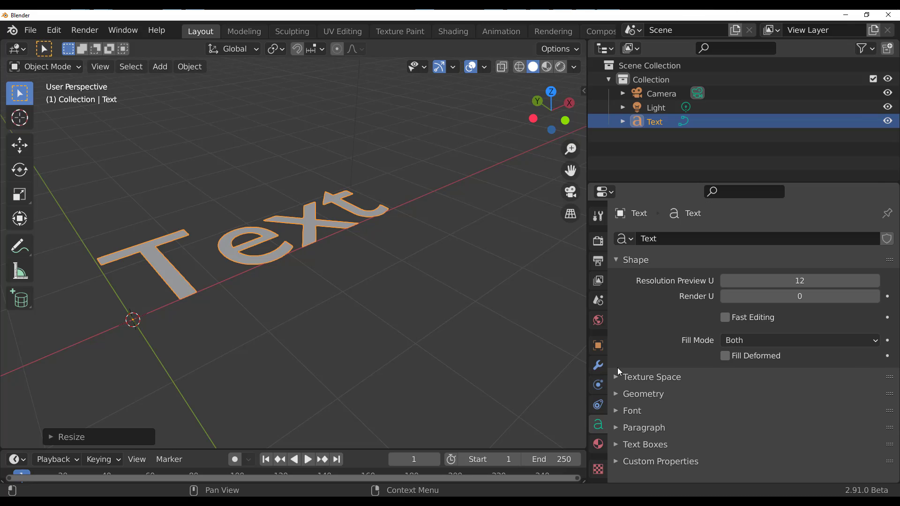
click(617, 392)
scroll(662, 351, down, 3)
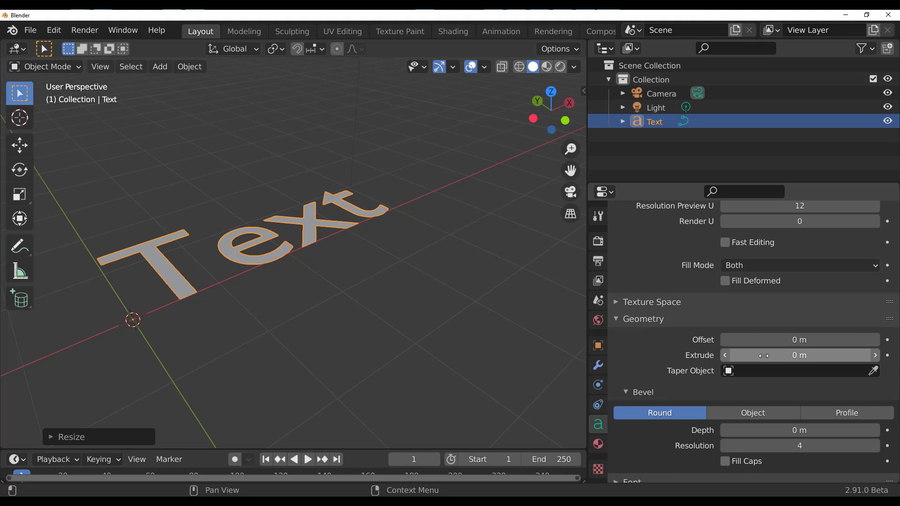
drag(759, 355, 696, 349)
scroll(694, 344, down, 3)
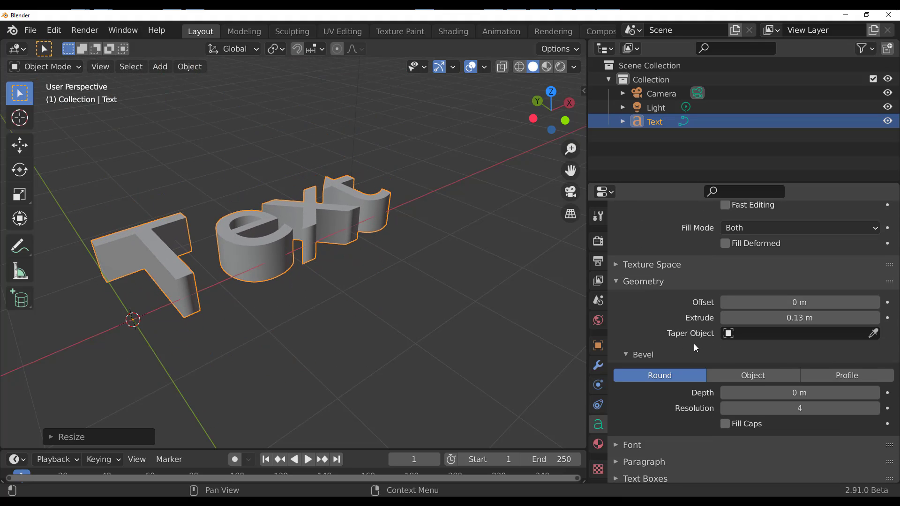
Set the bevel depth to 0.28 m, then reduce it to a slight bevel
click(806, 372)
text(0.28)
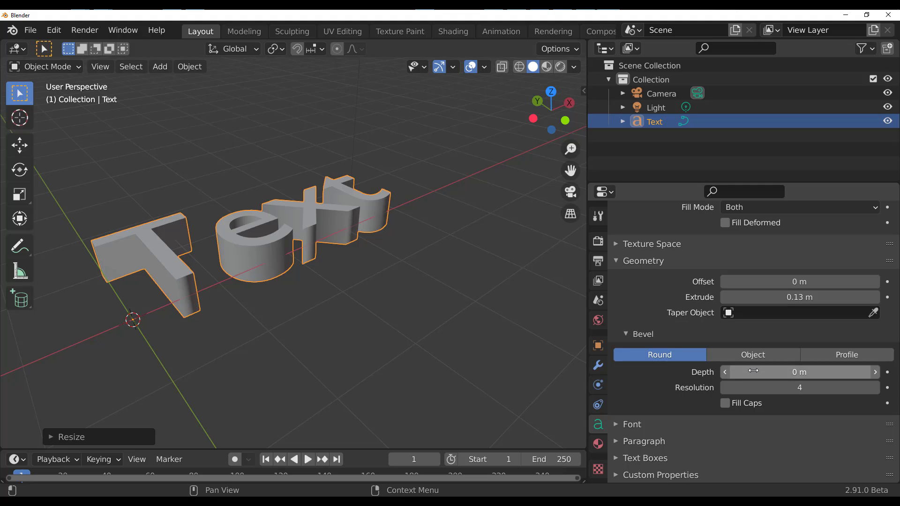
key(Return)
drag(799, 372, 741, 372)
Switch the bevel to a custom Profile and bend its curve into an S-shaped wave
click(846, 354)
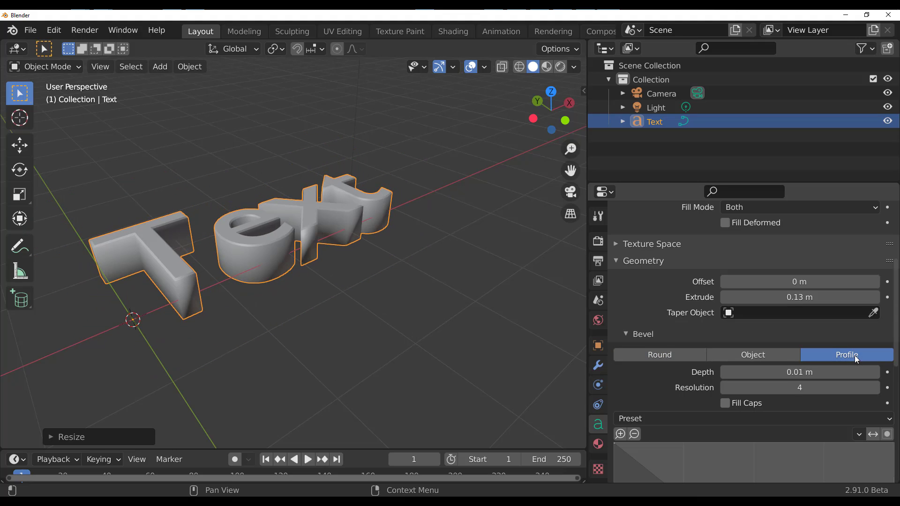
scroll(703, 396, down, 5)
drag(705, 399, 652, 404)
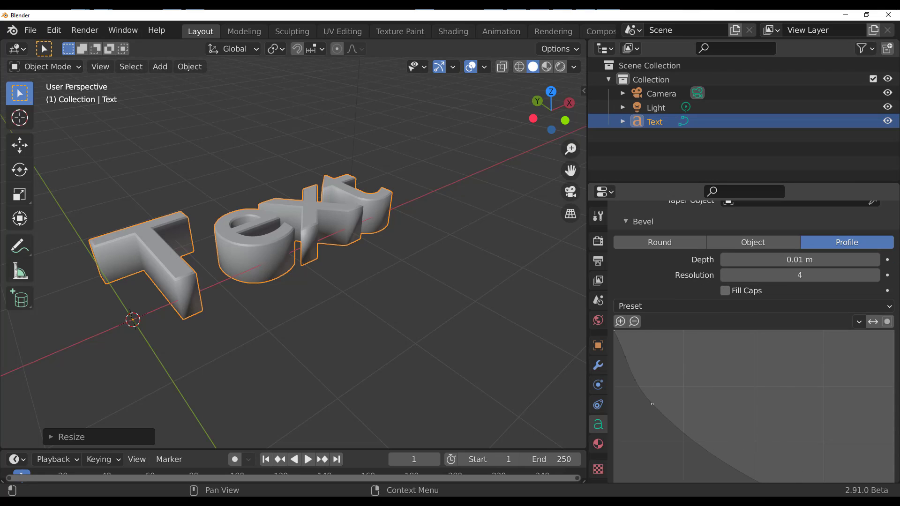
scroll(769, 366, down, 3)
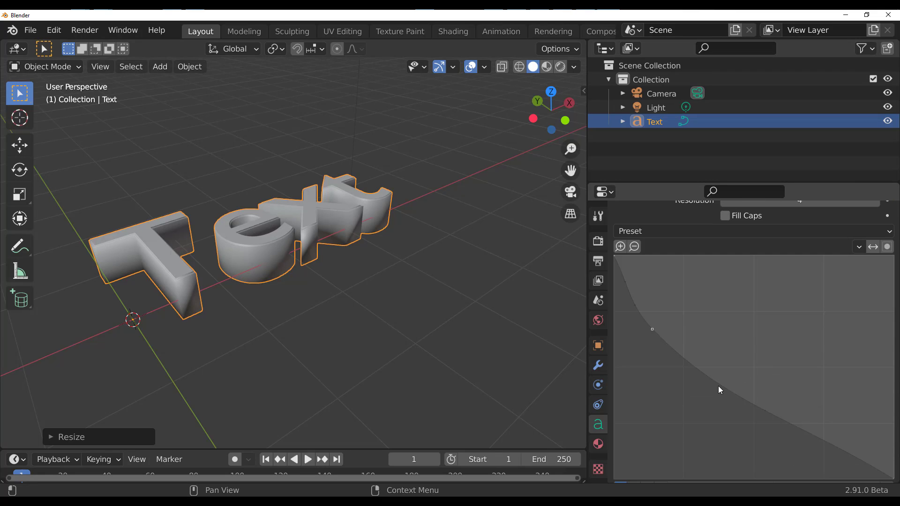
drag(720, 390, 783, 348)
drag(844, 427, 769, 445)
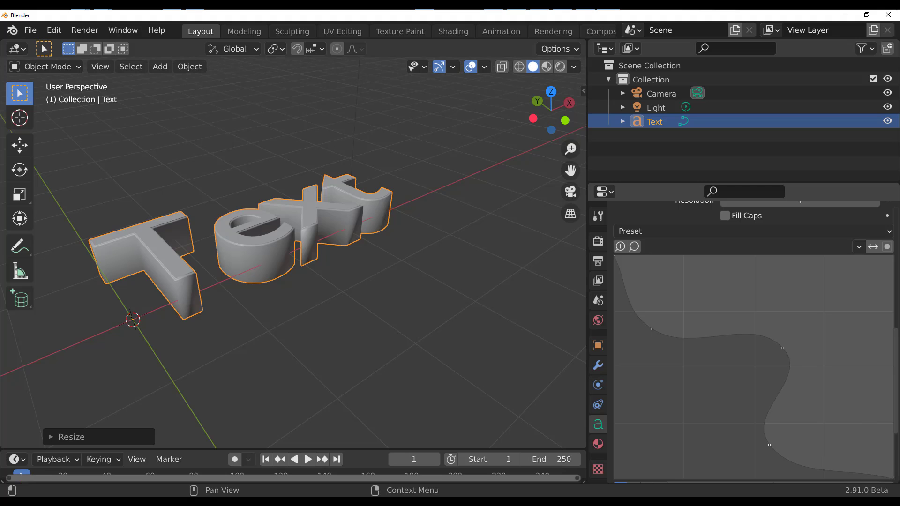
scroll(201, 244, up, 4)
middle_drag(202, 244, 452, 235)
scroll(342, 297, up, 3)
middle_drag(349, 325, 313, 295)
Apply the Crown Molding bevel profile preset, then the Cornice Molding preset
click(710, 234)
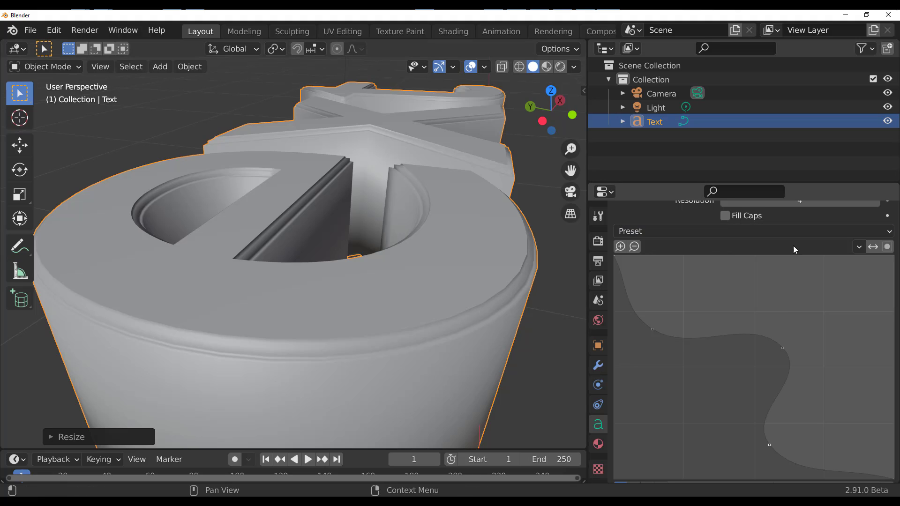
click(796, 231)
click(839, 288)
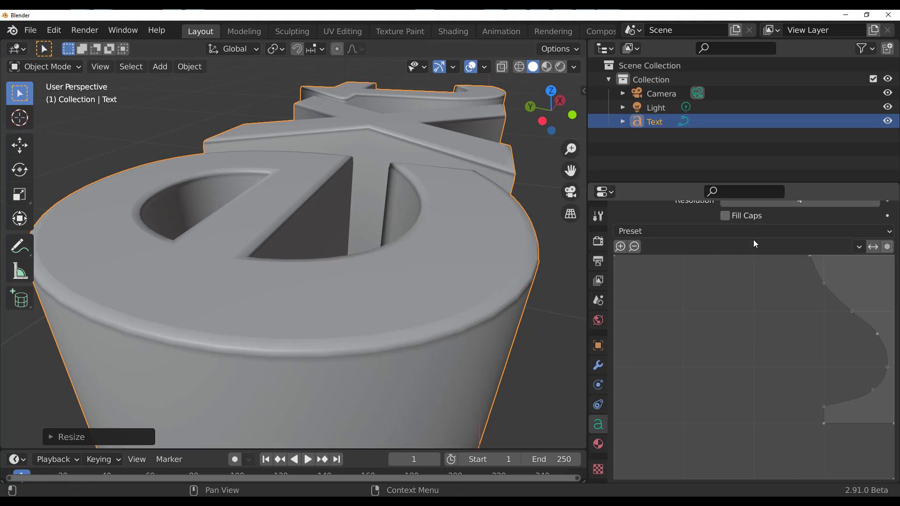
click(808, 232)
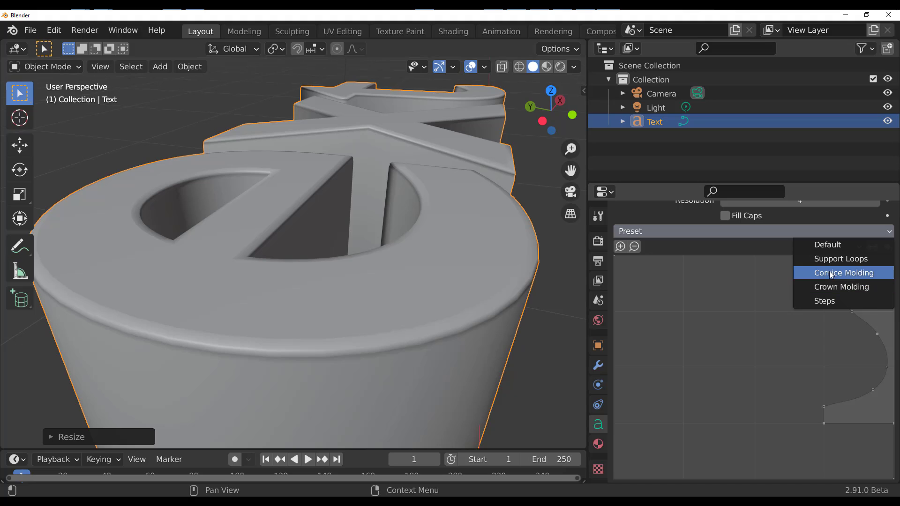
click(828, 272)
scroll(345, 274, down, 6)
Delete the text object and add a Bezier curve, scaled up
key(Delete)
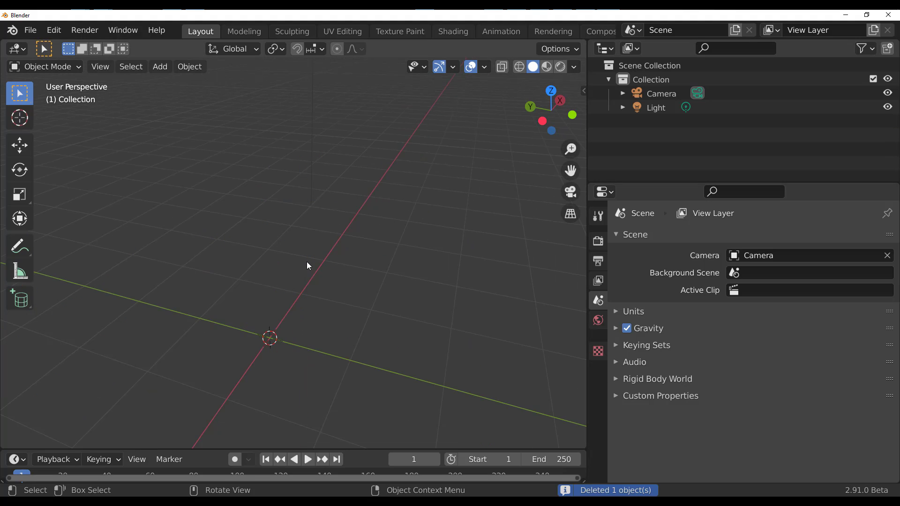
middle_drag(306, 262, 294, 291)
key(shift+a)
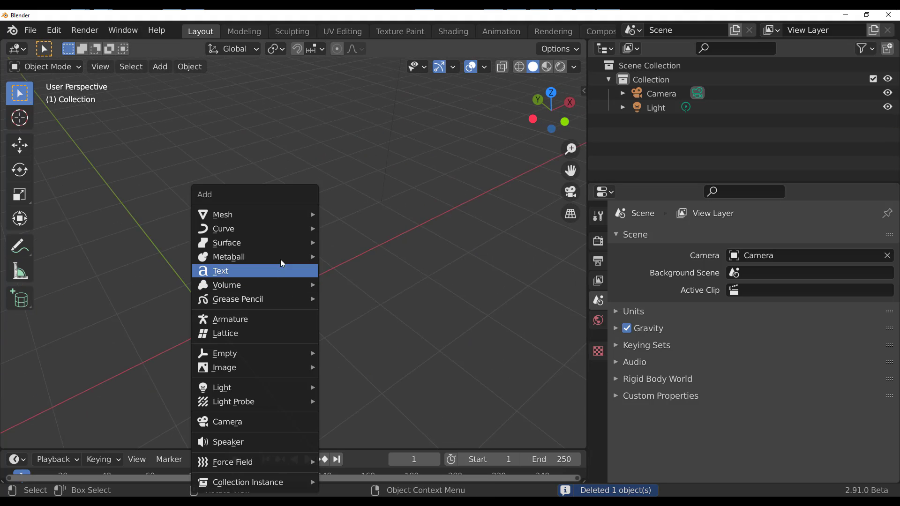
mouse_move(269, 233)
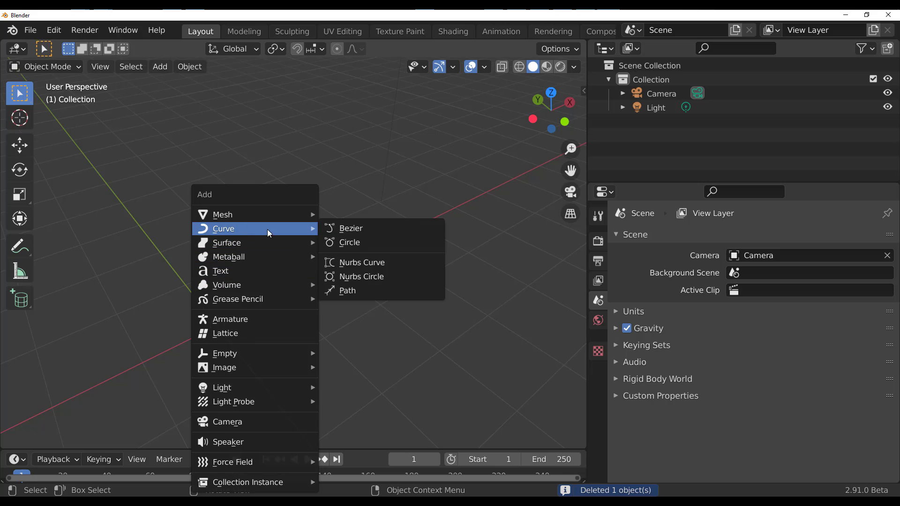
click(375, 229)
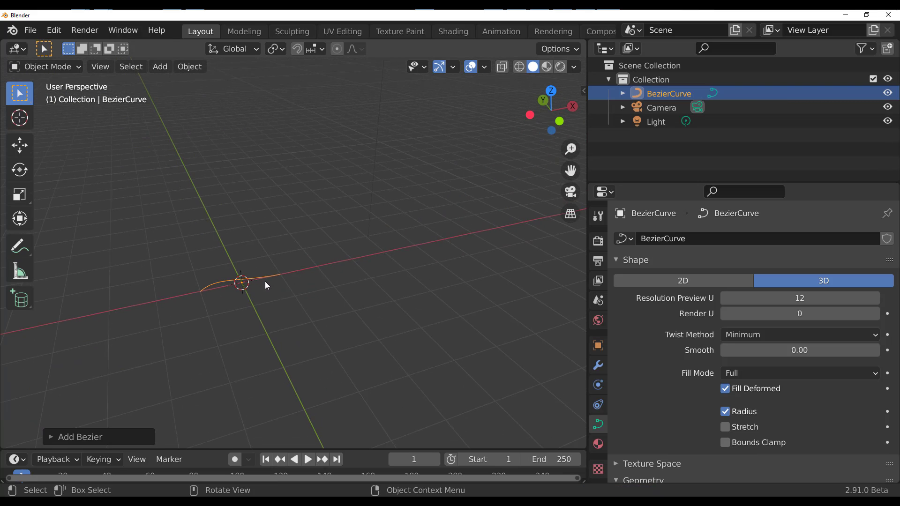
key(s)
click(388, 278)
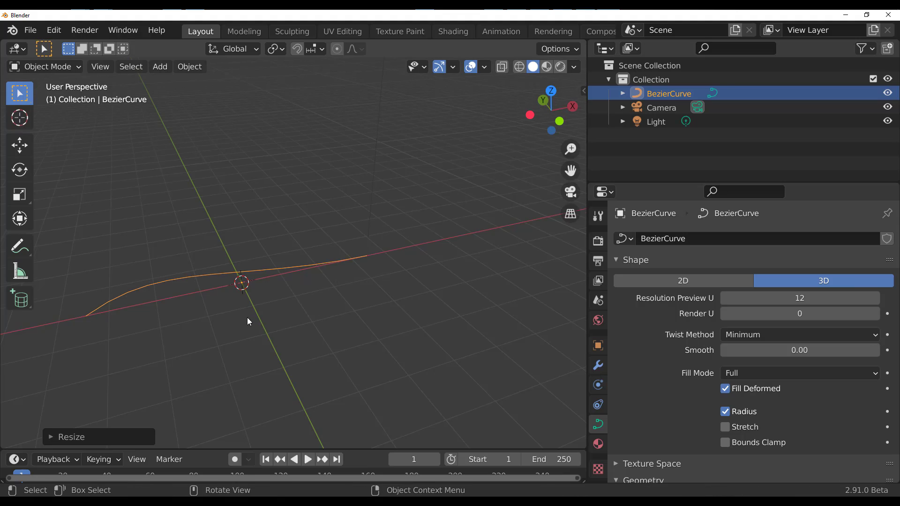
Give the curve 0.56 m Extrude and 0.59 m Bevel Depth, then enter Edit Mode
middle_drag(247, 318, 386, 334)
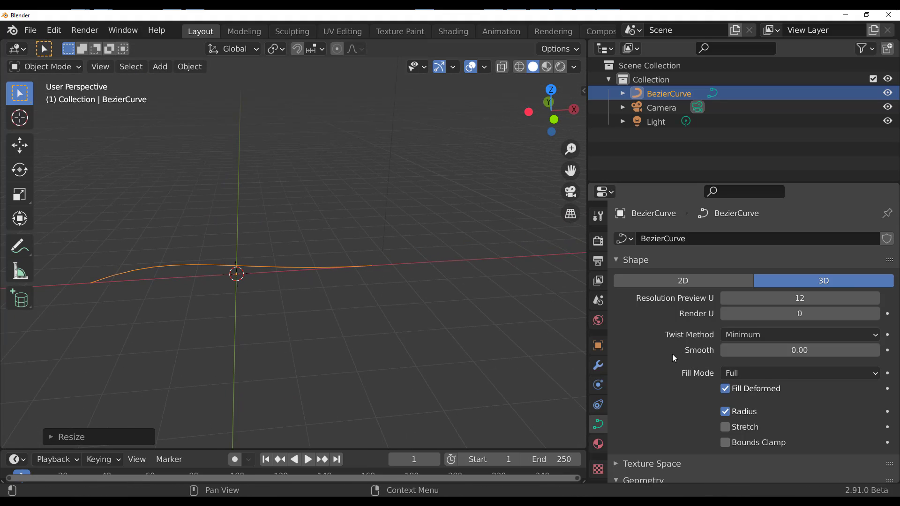
scroll(672, 354, down, 8)
drag(765, 326, 825, 326)
middle_drag(478, 314, 253, 268)
drag(762, 419, 815, 418)
middle_drag(373, 262, 339, 287)
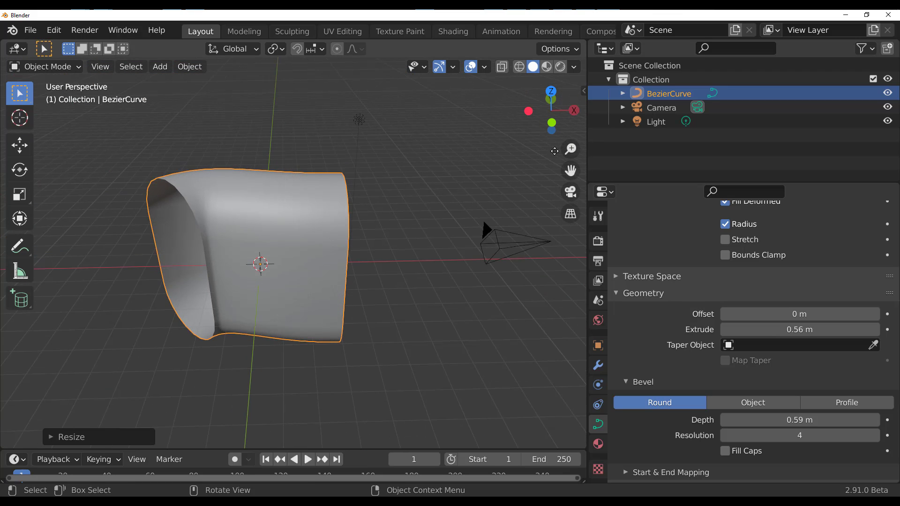
key(Tab)
middle_drag(297, 171, 141, 298)
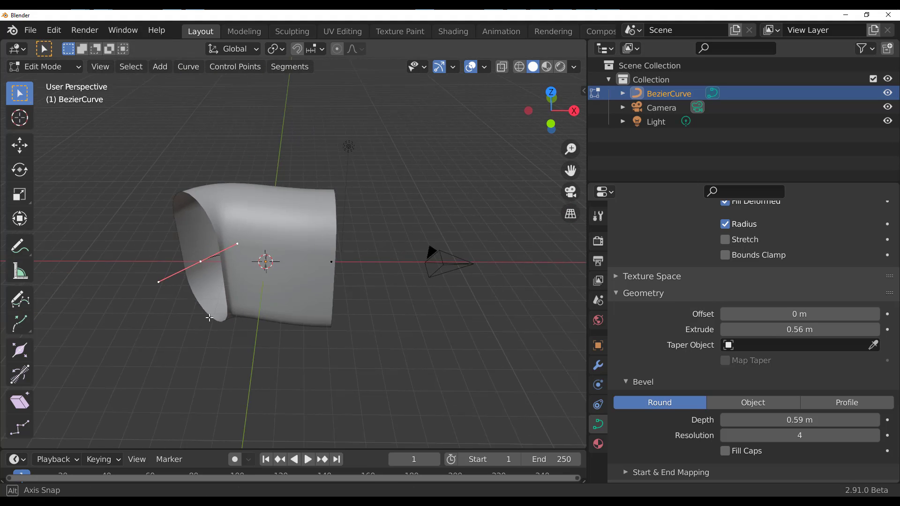
Move the curve's end point, then change the tube's bevel from Round to Profile
scroll(134, 298, down, 2)
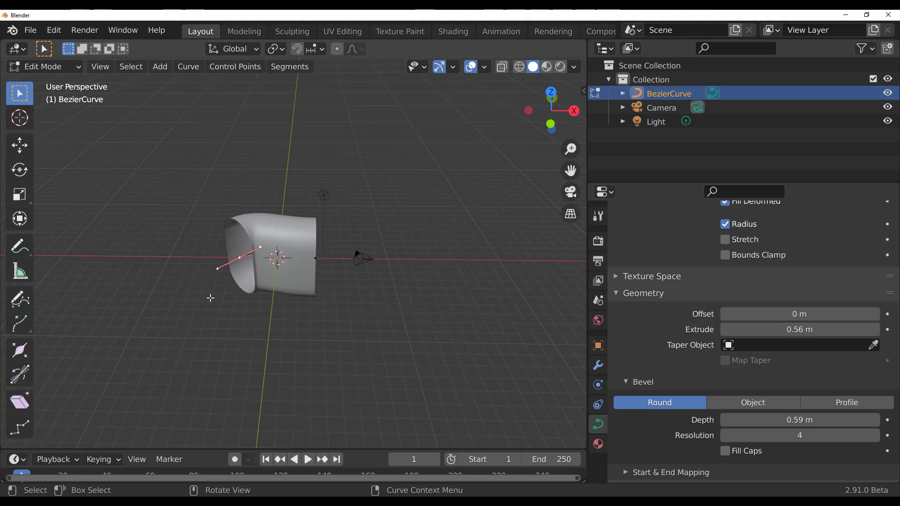
key(g)
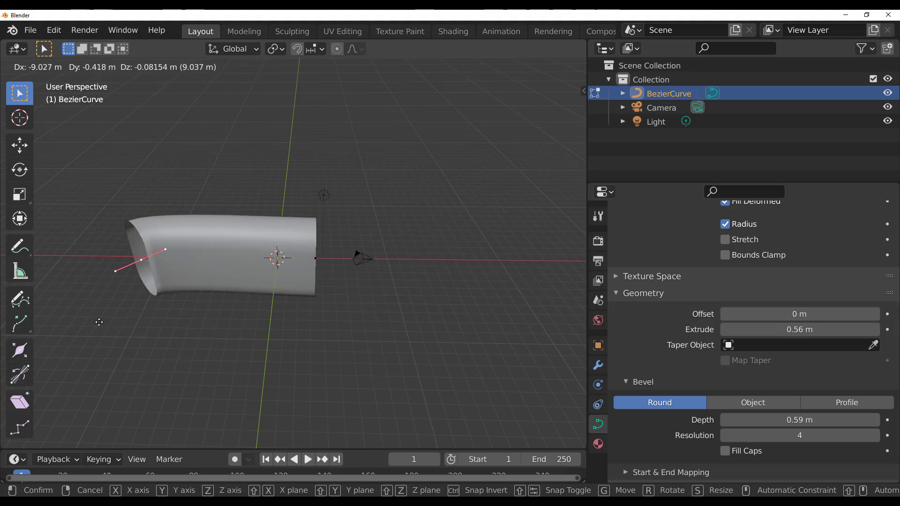
click(71, 291)
middle_drag(71, 291, 241, 224)
scroll(303, 269, up, 3)
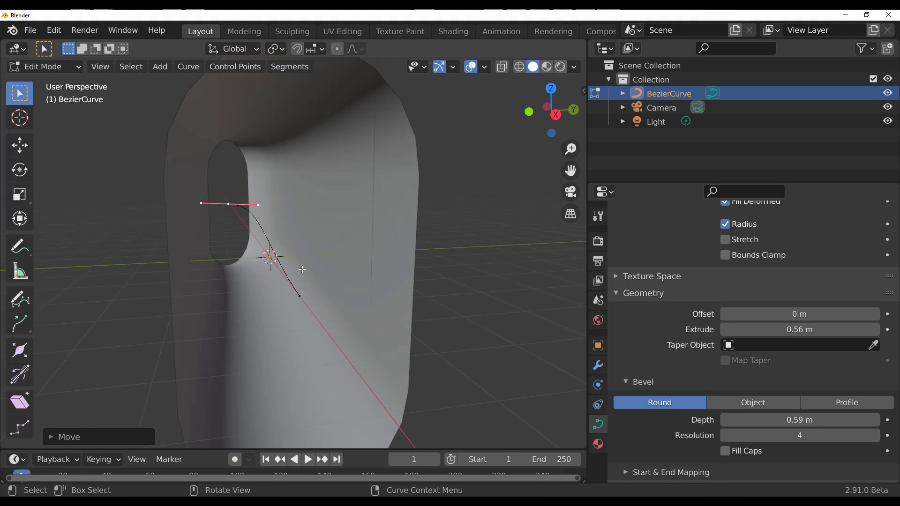
scroll(302, 270, up, 1)
scroll(354, 260, down, 1)
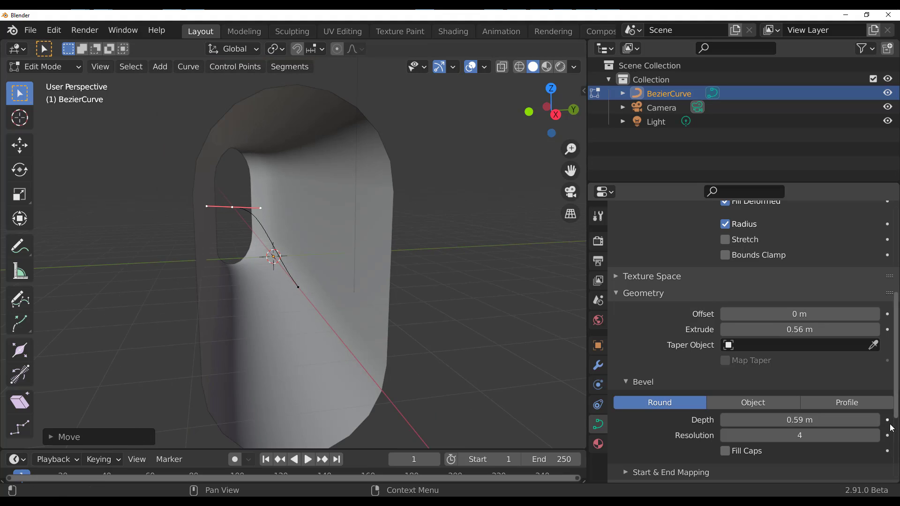
click(859, 406)
scroll(760, 381, down, 8)
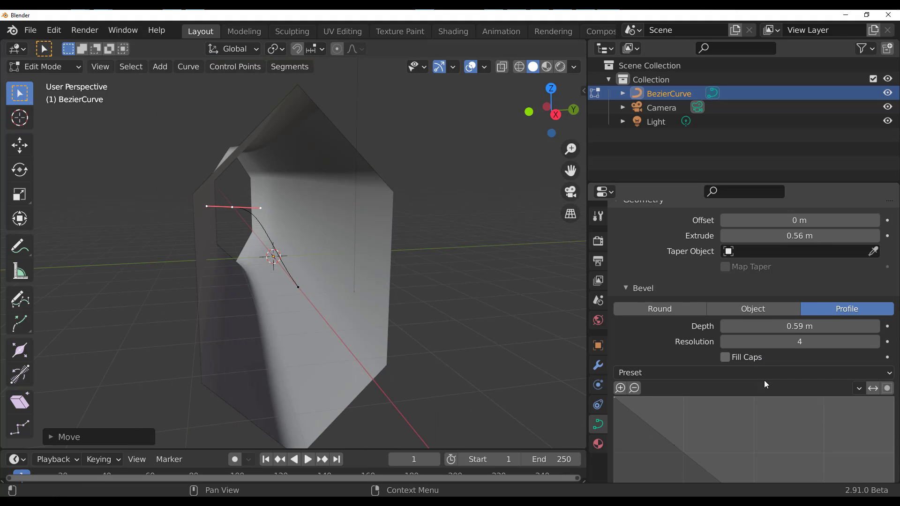
Raise bevel resolution to 9 and add profile points to bend it into a wavy, fluted shape
drag(750, 248, 774, 233)
scroll(697, 334, down, 3)
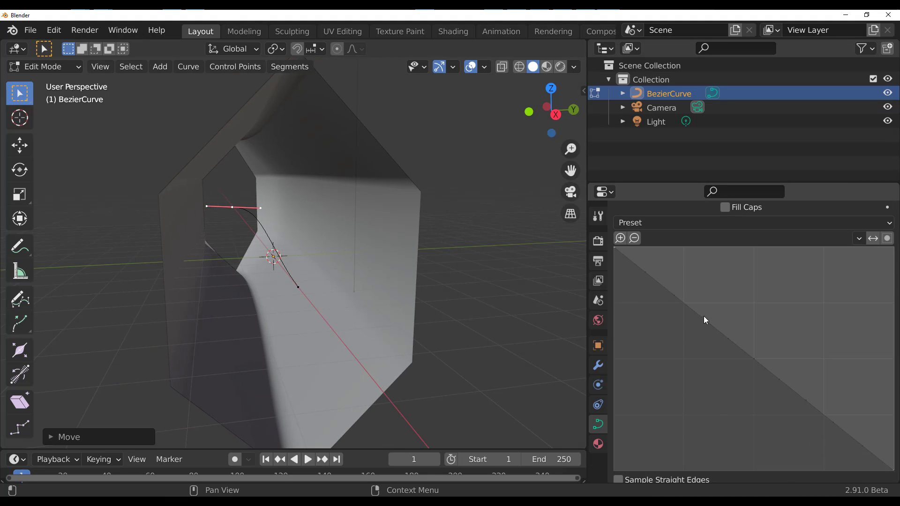
drag(706, 320, 652, 356)
drag(703, 412, 761, 362)
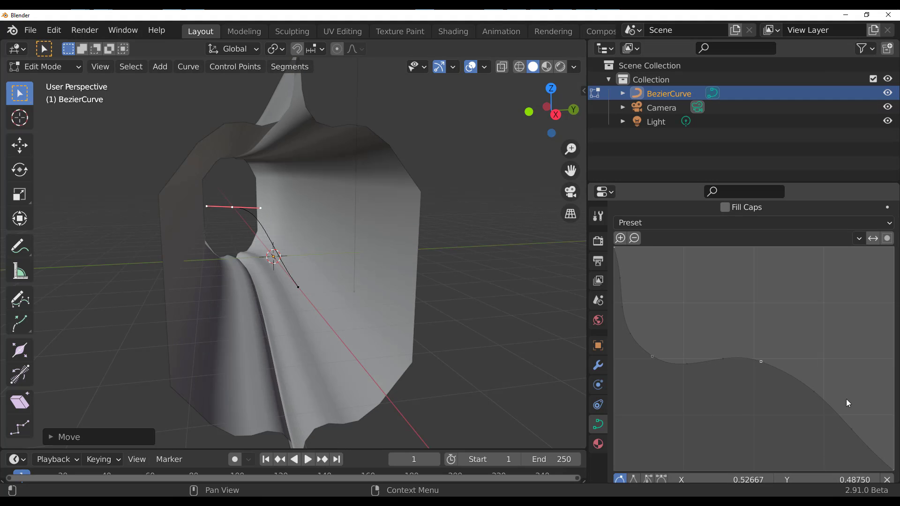
drag(848, 403, 779, 452)
drag(619, 286, 704, 277)
middle_drag(328, 272, 358, 270)
Move the curve's other end point outward to lengthen the tube, then inspect it from several angles
middle_drag(292, 255, 354, 277)
click(330, 275)
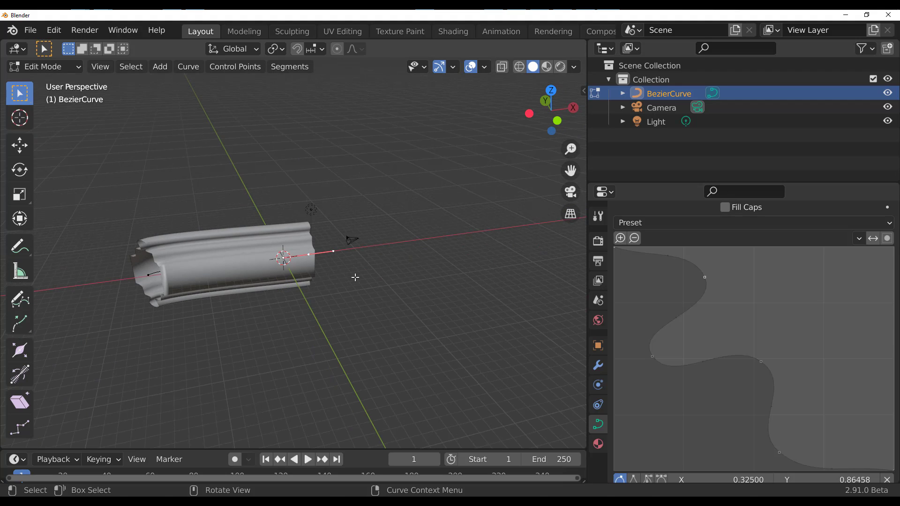
key(g)
click(353, 237)
middle_drag(352, 237, 307, 312)
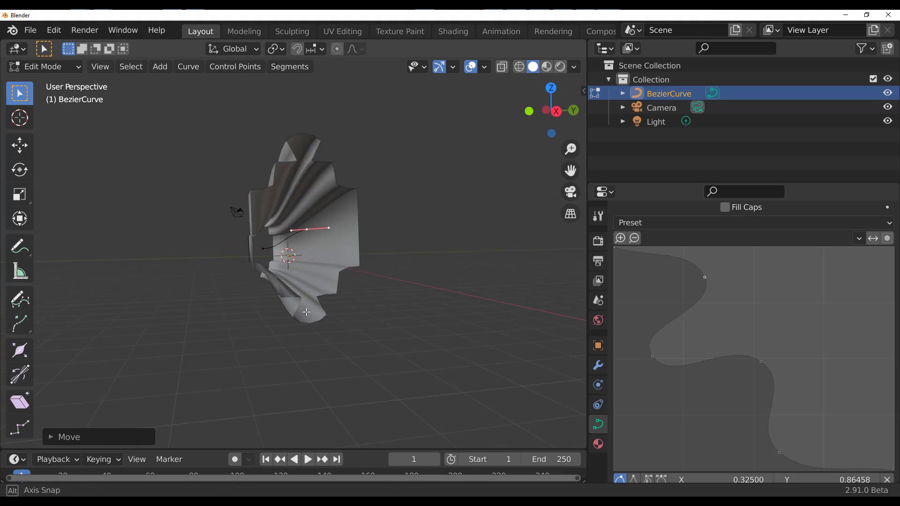
scroll(306, 310, up, 5)
scroll(303, 284, down, 4)
scroll(304, 284, up, 4)
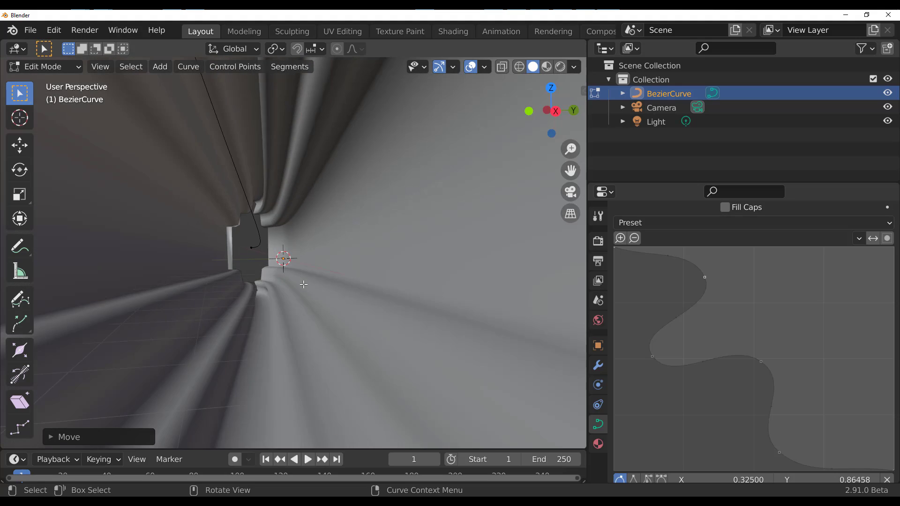
scroll(304, 284, down, 4)
middle_drag(303, 284, 355, 296)
scroll(355, 295, up, 2)
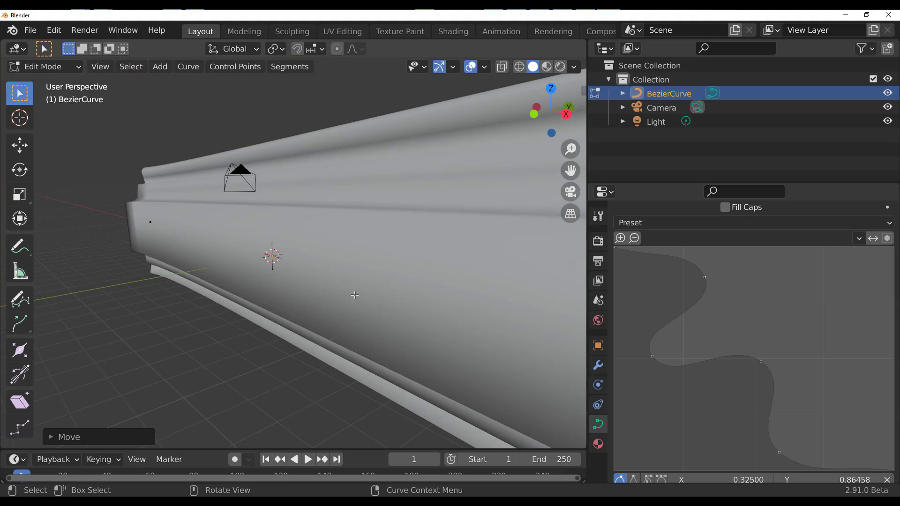
scroll(355, 296, down, 4)
middle_drag(337, 262, 370, 265)
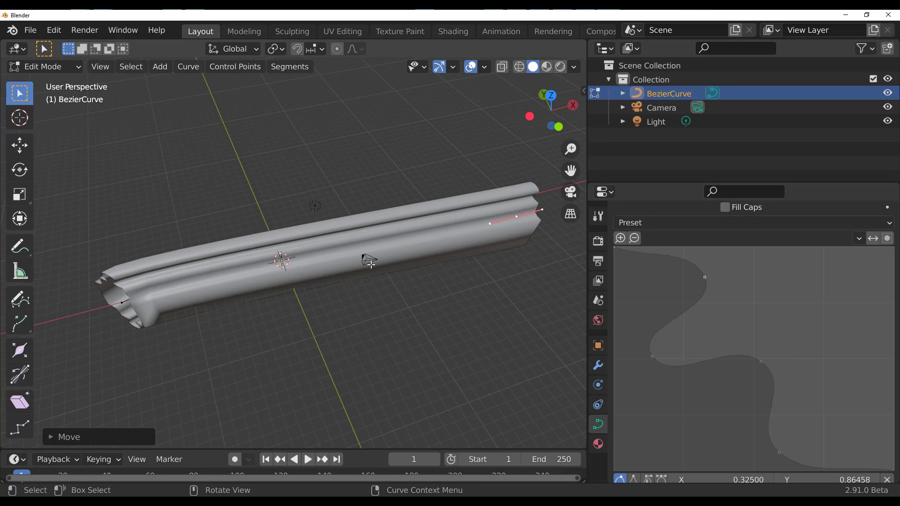
scroll(371, 265, up, 2)
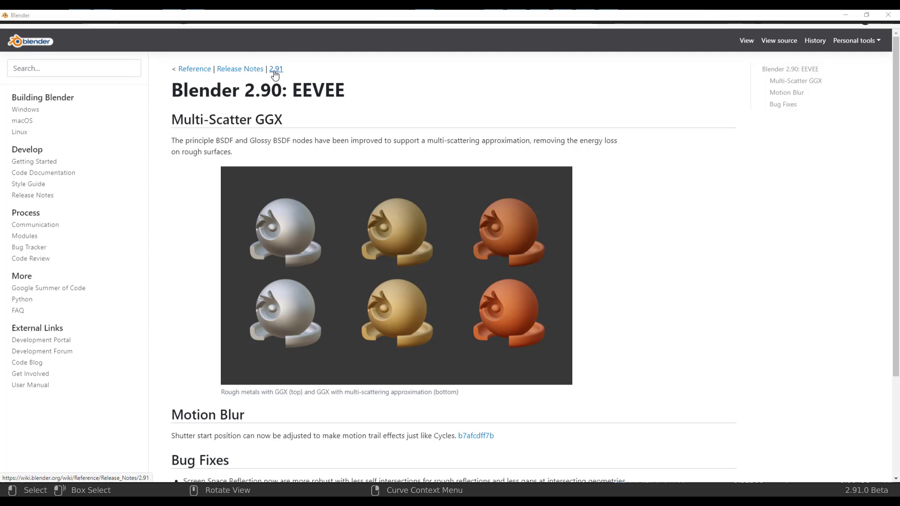
Scroll through the 2.91 Volume Object release notes and their volume modifier screenshots
scroll(286, 222, down, 3)
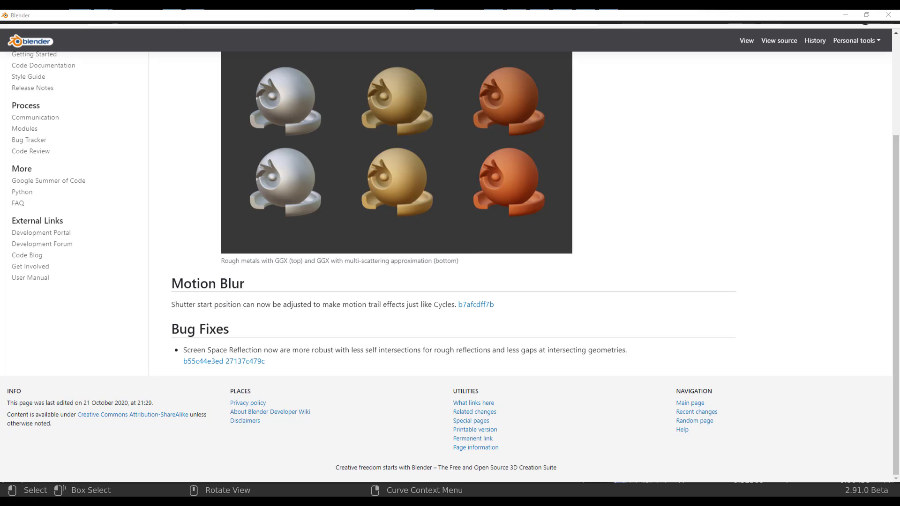
scroll(500, 241, up, 10)
scroll(500, 241, down, 2)
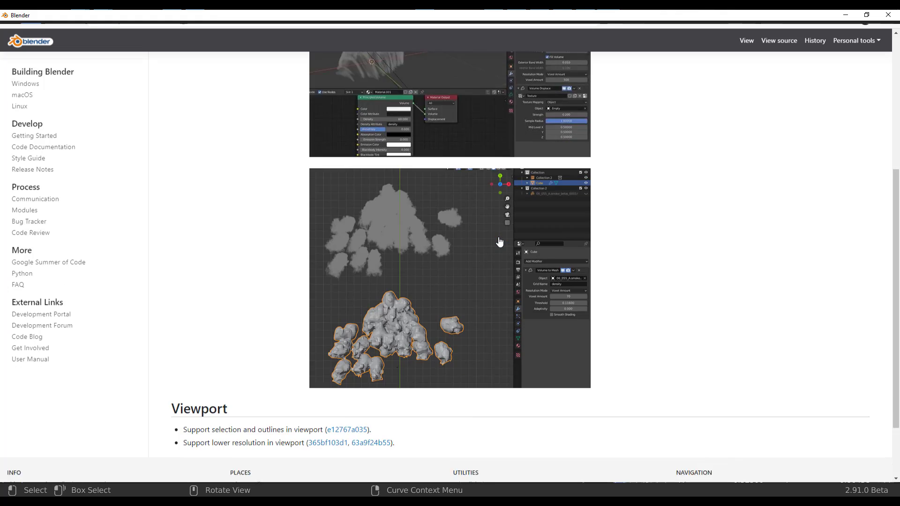
scroll(499, 242, up, 2)
scroll(500, 242, up, 5)
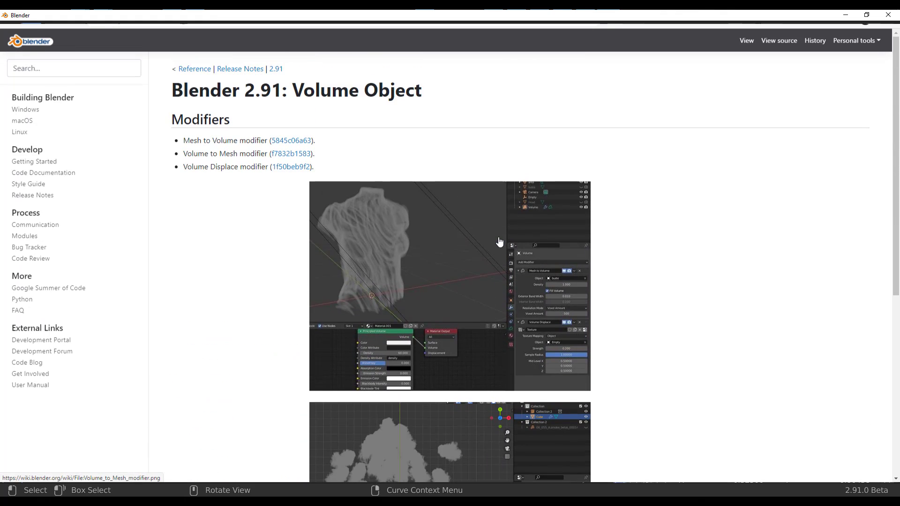
scroll(499, 241, down, 7)
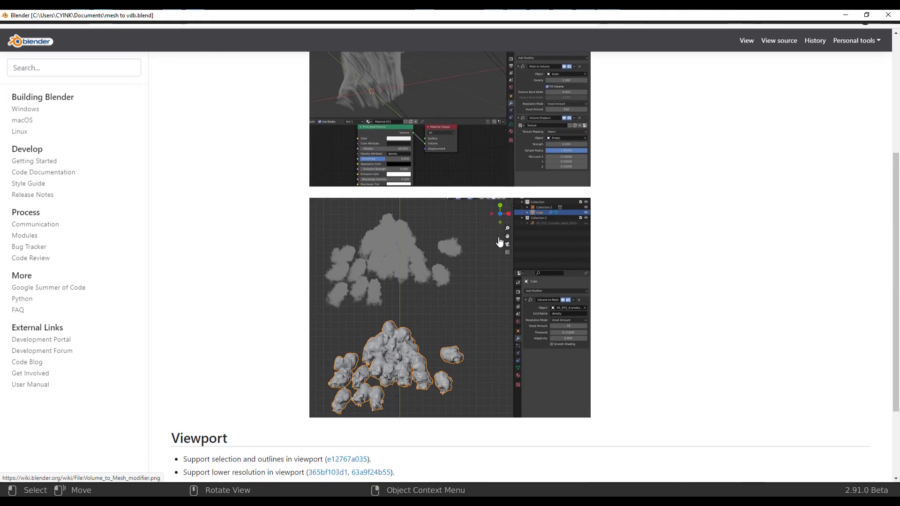
scroll(500, 241, up, 3)
scroll(500, 241, up, 3)
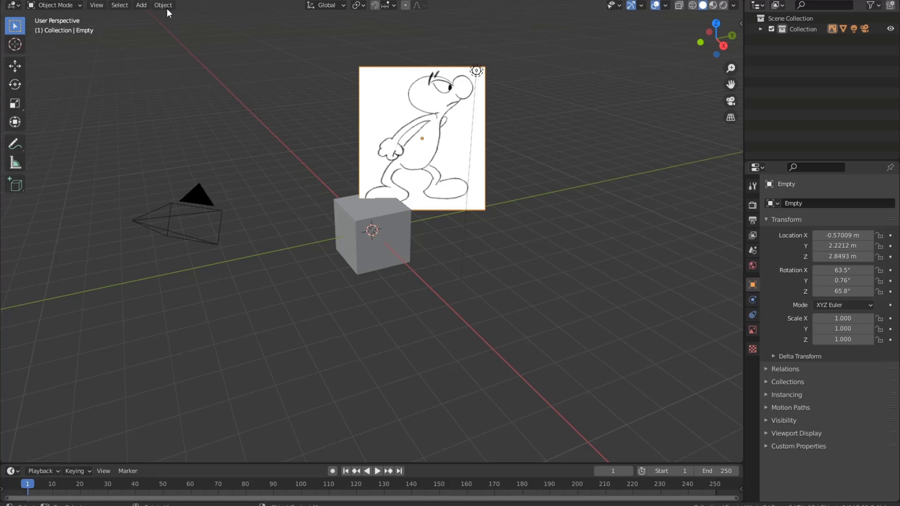
Trace the reference image to grease pencil with a Sample value of 0.050
click(164, 5)
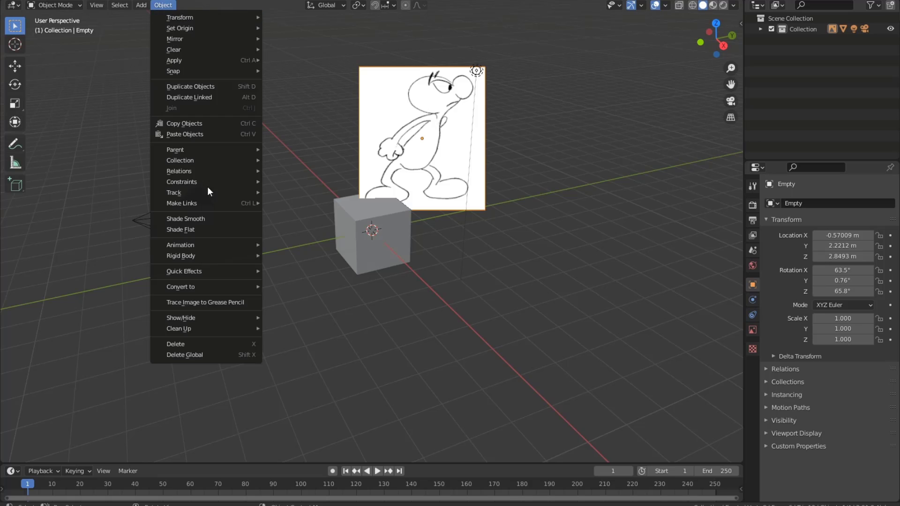
click(209, 301)
click(38, 452)
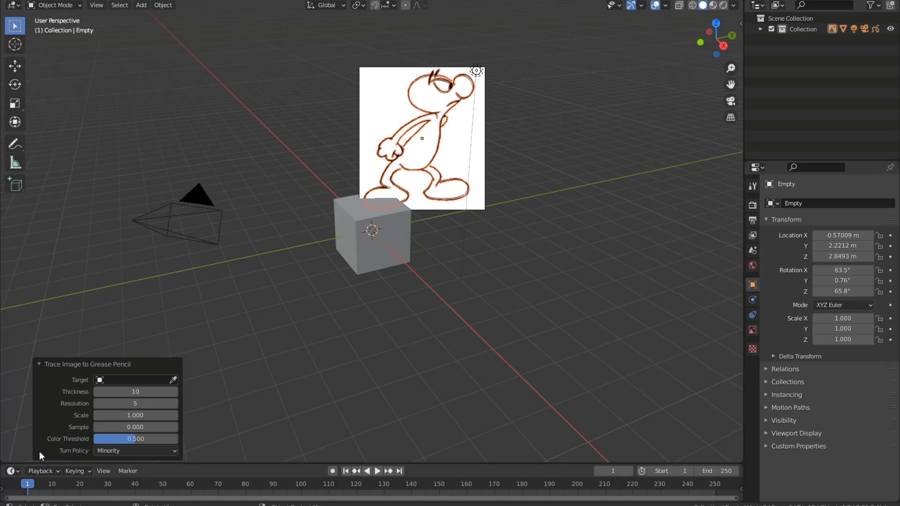
click(130, 426)
key(BackSpace)
key(BackSpace)
key(Return)
Move the traced figure beside the reference image, enter Edit Mode and select all points
click(442, 142)
key(g)
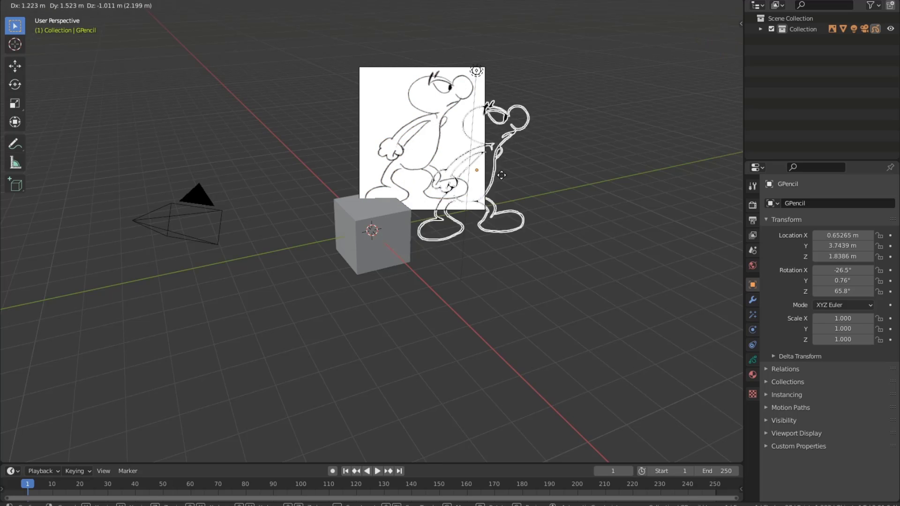
click(562, 257)
scroll(563, 257, up, 3)
shift+middle_drag(562, 254, 385, 191)
scroll(397, 209, up, 6)
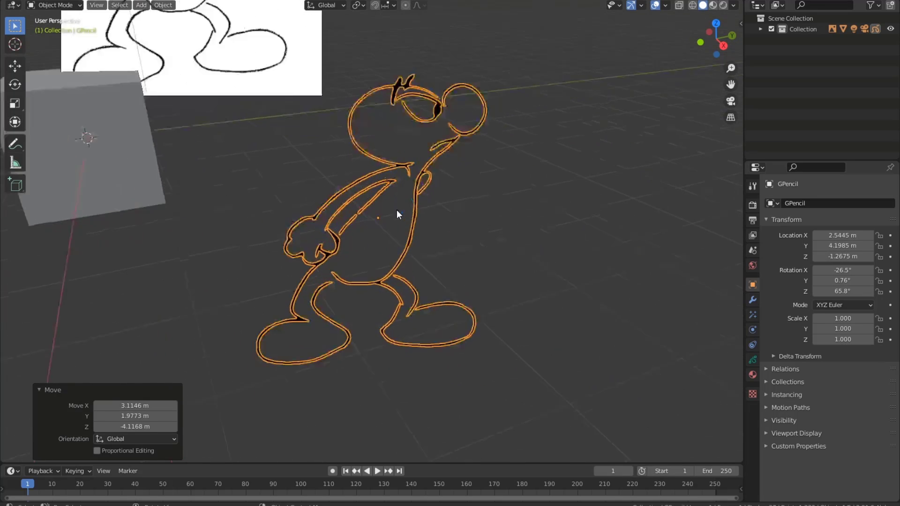
key(Tab)
scroll(457, 225, down, 3)
key(a)
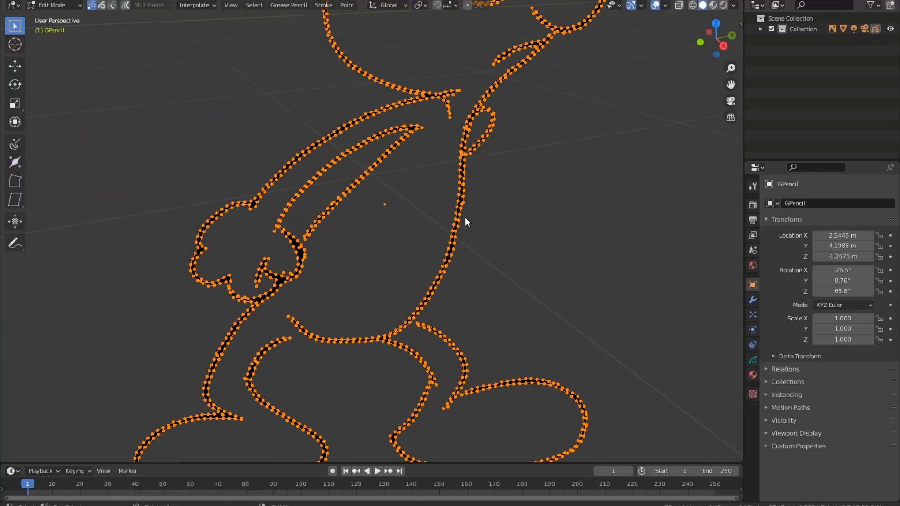
scroll(465, 222, down, 3)
scroll(465, 218, down, 1)
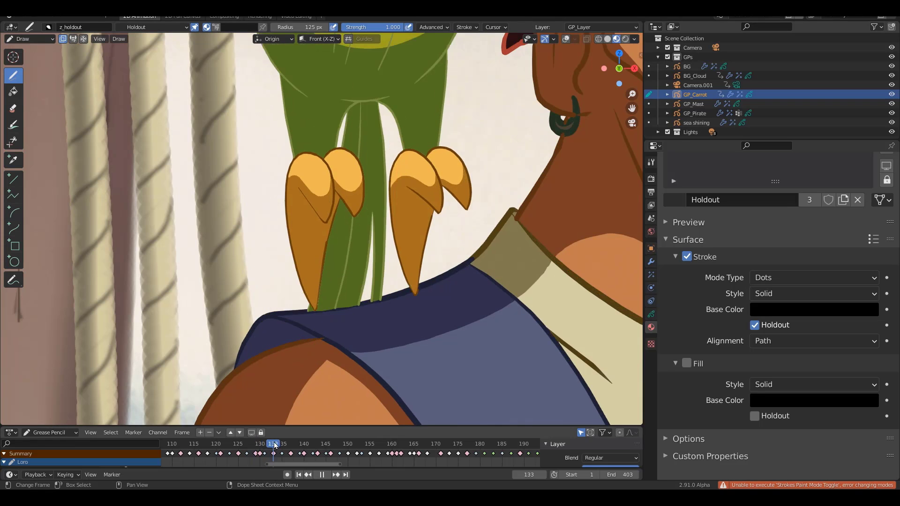
Paint a stroke across the collar, enable Holdout on its material, and play the animation
key(Escape)
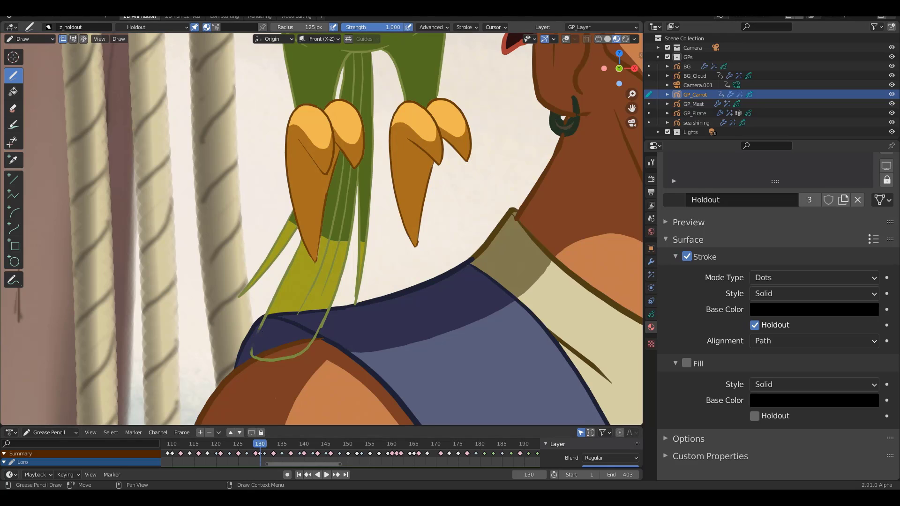
mouse_move(262, 347)
mouse_down()
mouse_move(424, 300)
mouse_move(478, 328)
mouse_move(487, 318)
mouse_up()
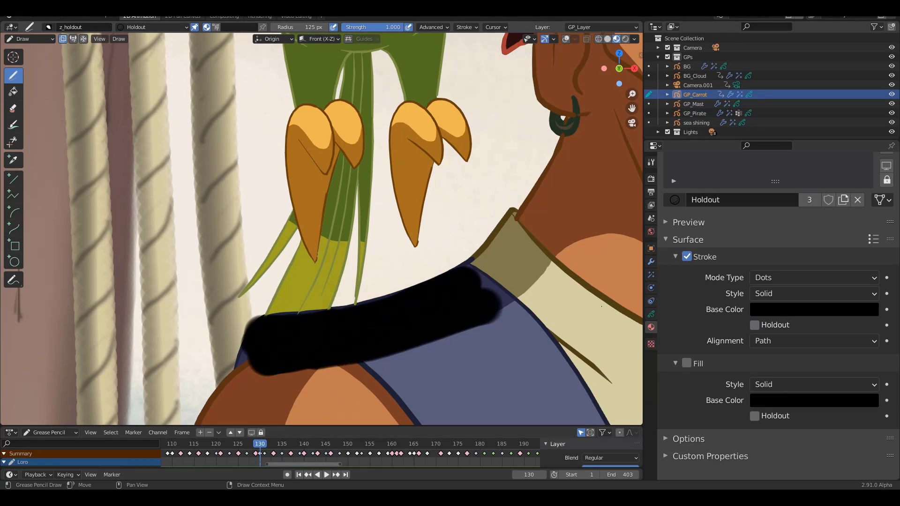
click(755, 325)
key(space)
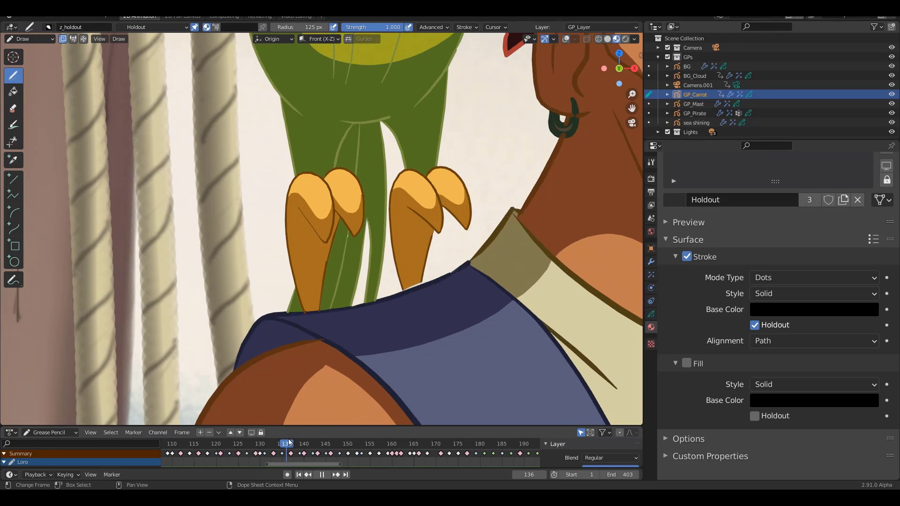
key(space)
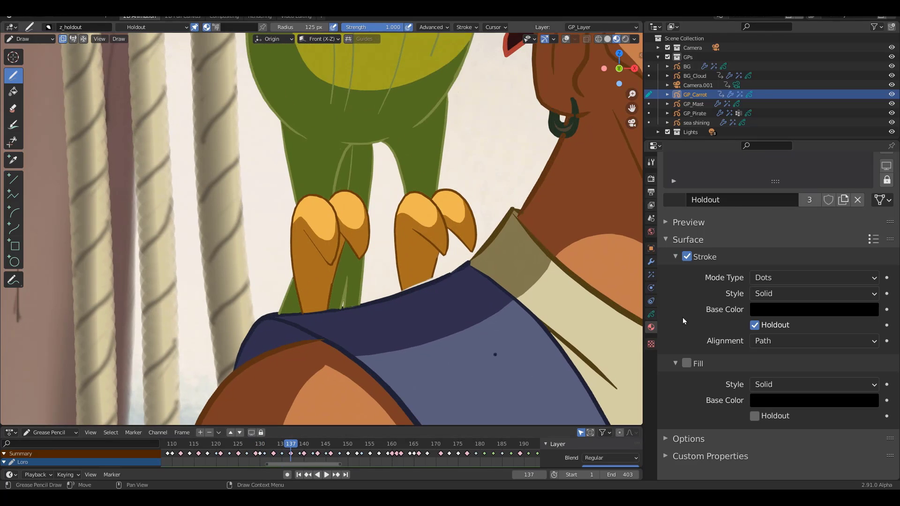
key(space)
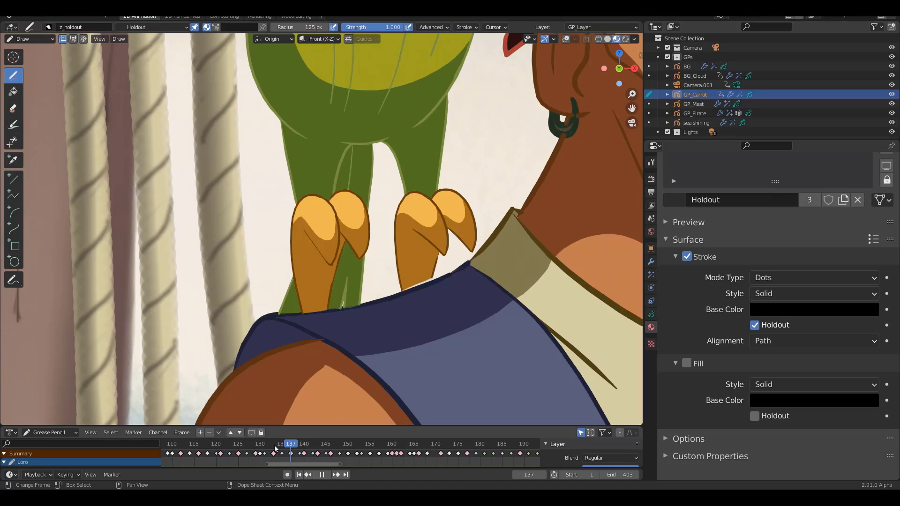